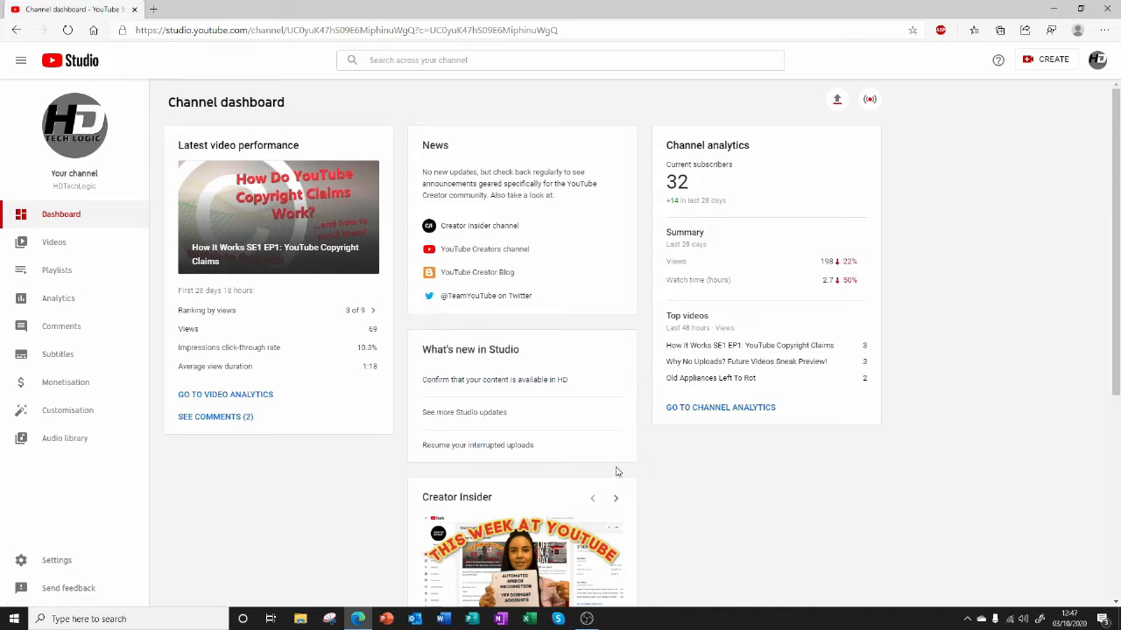
Open the channel video "How It Works SE1 EP1: YouTube Copyright Claims" and start its video editor.
{"action": "left_click", "coordinate": [14, 248]}
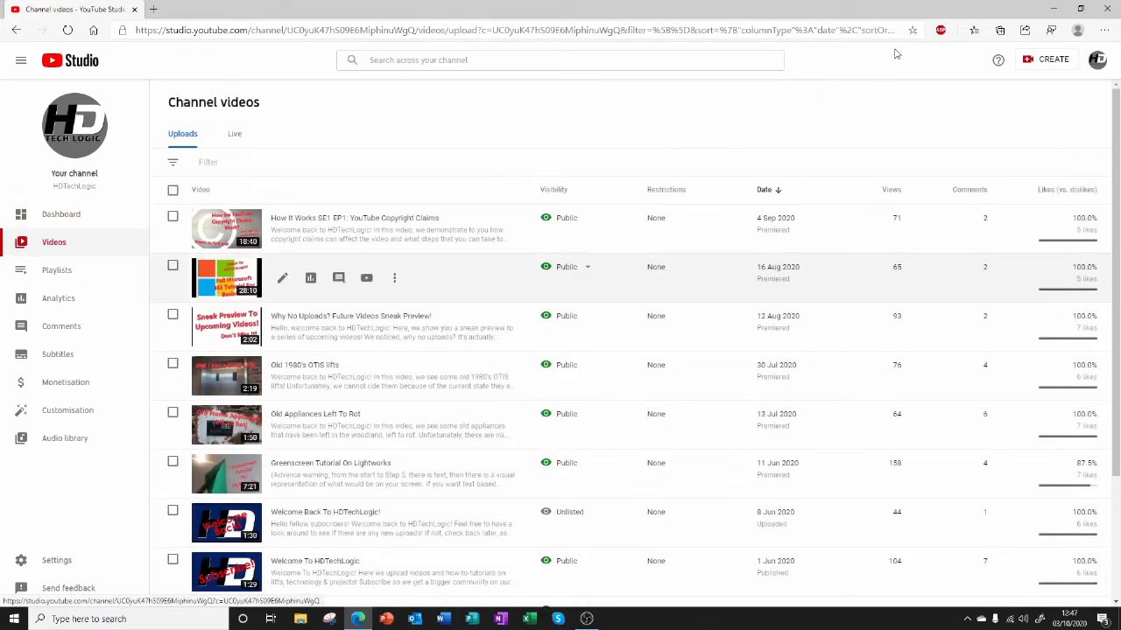
{"action": "mouse_move", "coordinate": [1118, 163]}
{"action": "left_mouse_down"}
{"action": "mouse_move", "coordinate": [1119, 275]}
{"action": "mouse_move", "coordinate": [1119, 173]}
{"action": "left_mouse_up"}
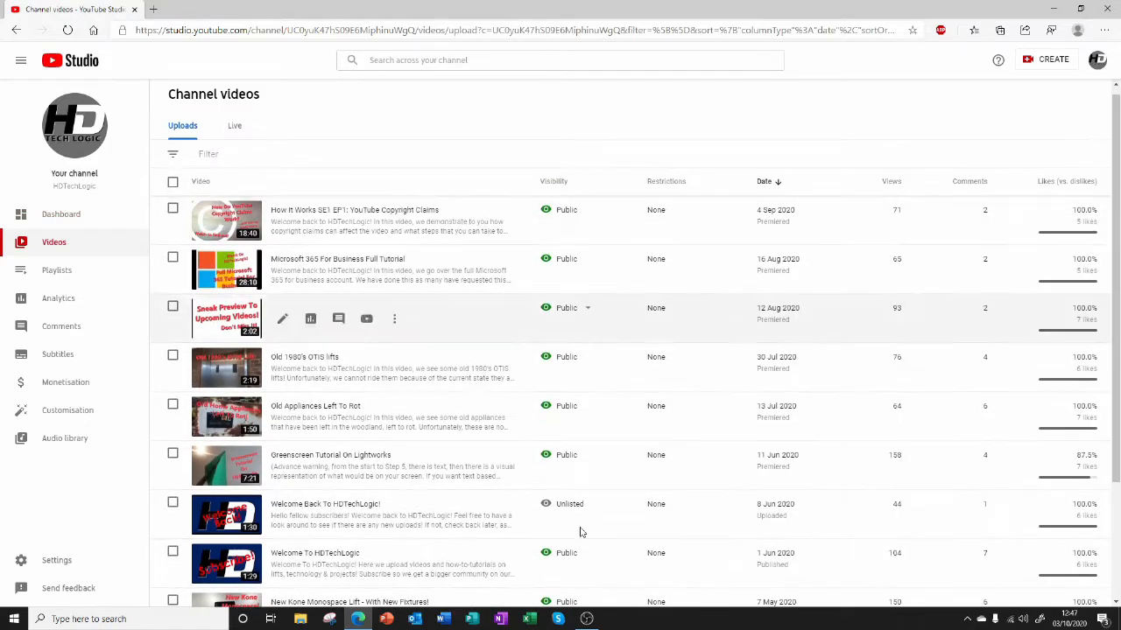
{"action": "scroll", "coordinate": [839, 490], "scroll_direction": "up", "scroll_amount": 1}
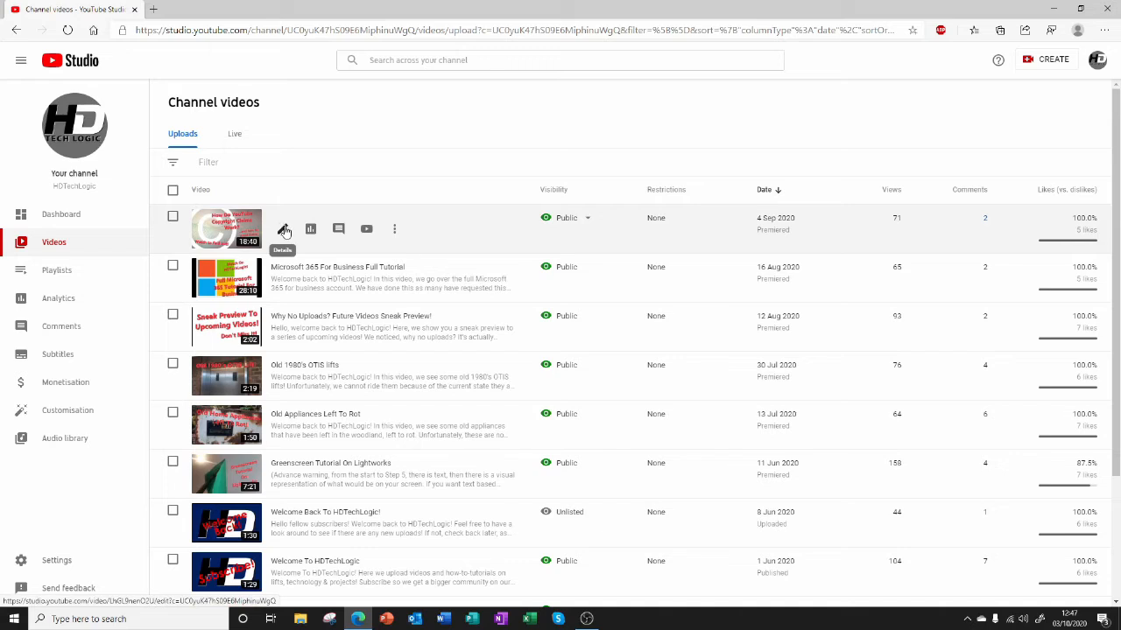
{"action": "left_click", "coordinate": [285, 231]}
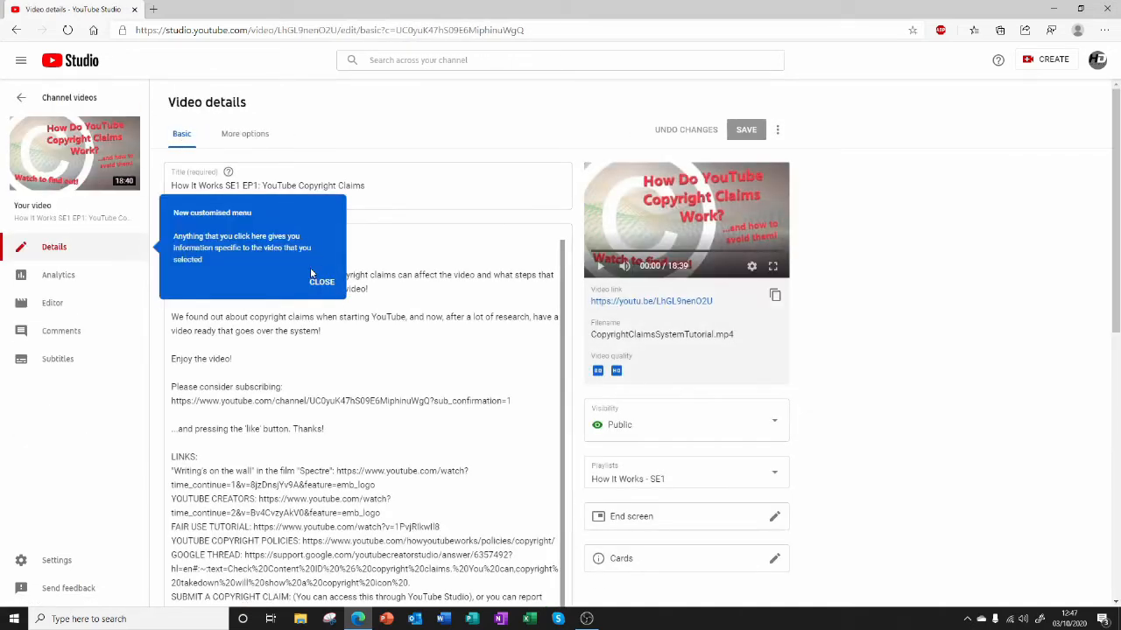
{"action": "left_click", "coordinate": [320, 282]}
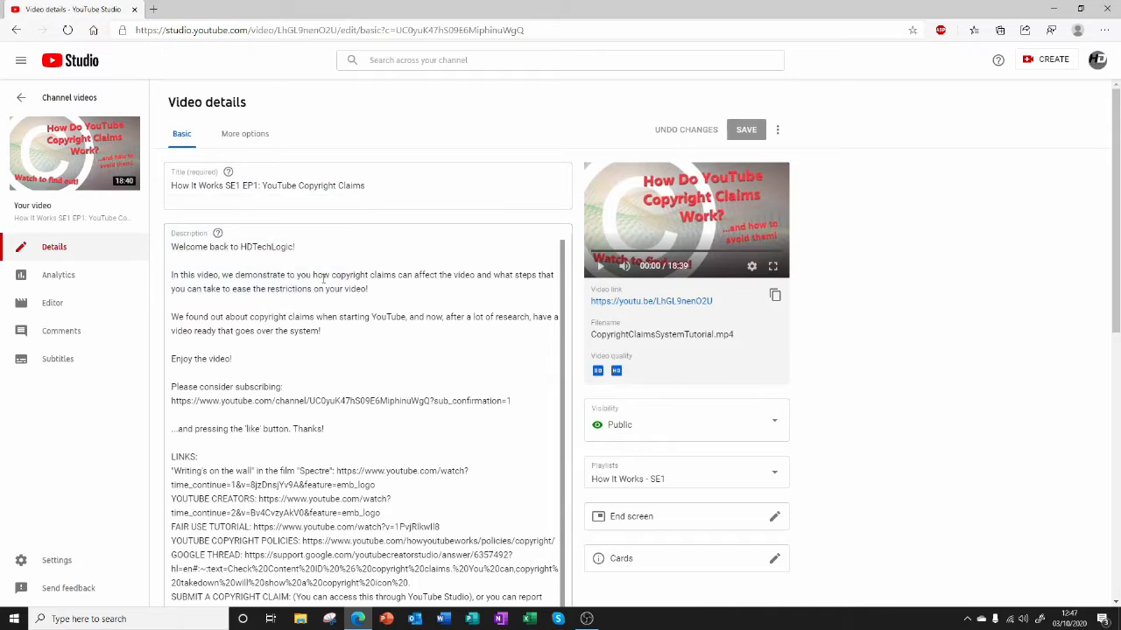
{"action": "left_click", "coordinate": [99, 310]}
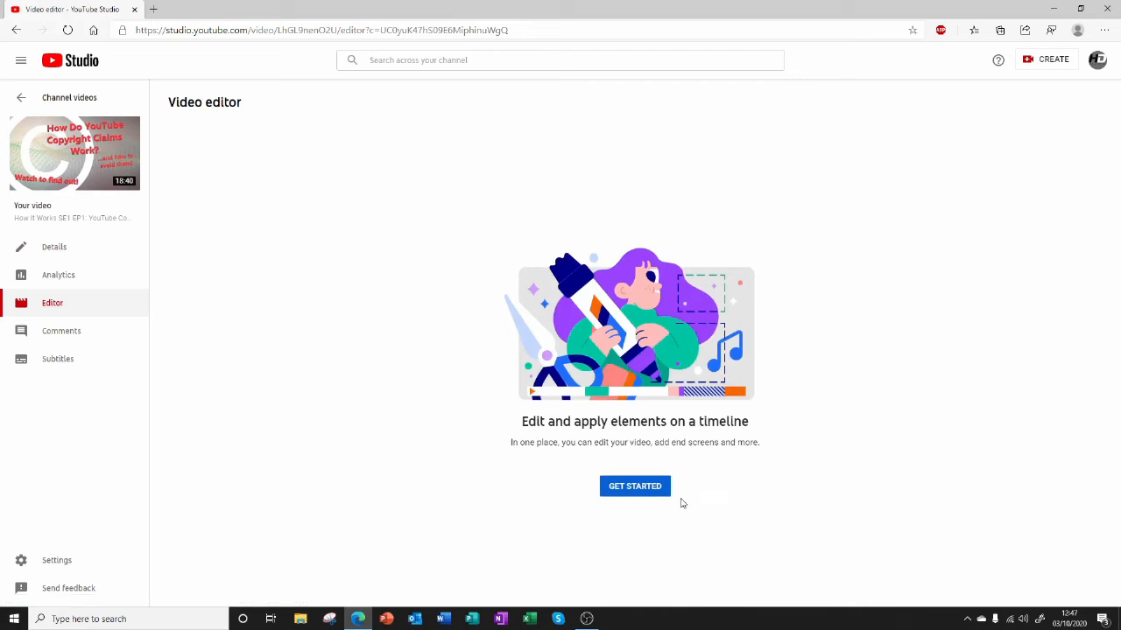
{"action": "left_click", "coordinate": [633, 486]}
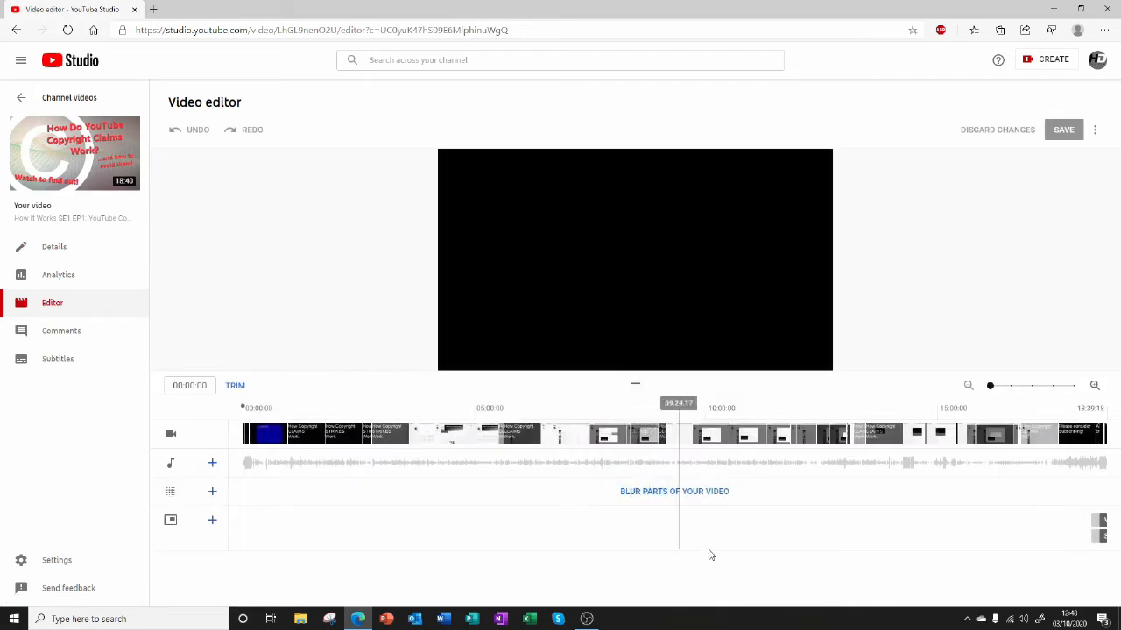
{"action": "left_click", "coordinate": [657, 492]}
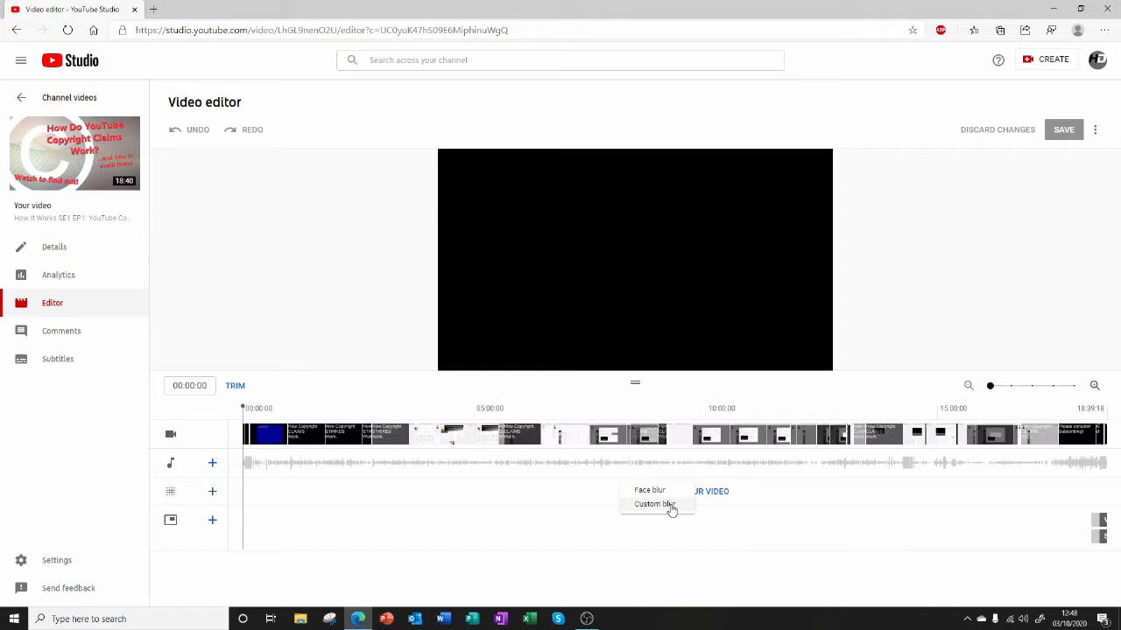
{"action": "left_click", "coordinate": [671, 505]}
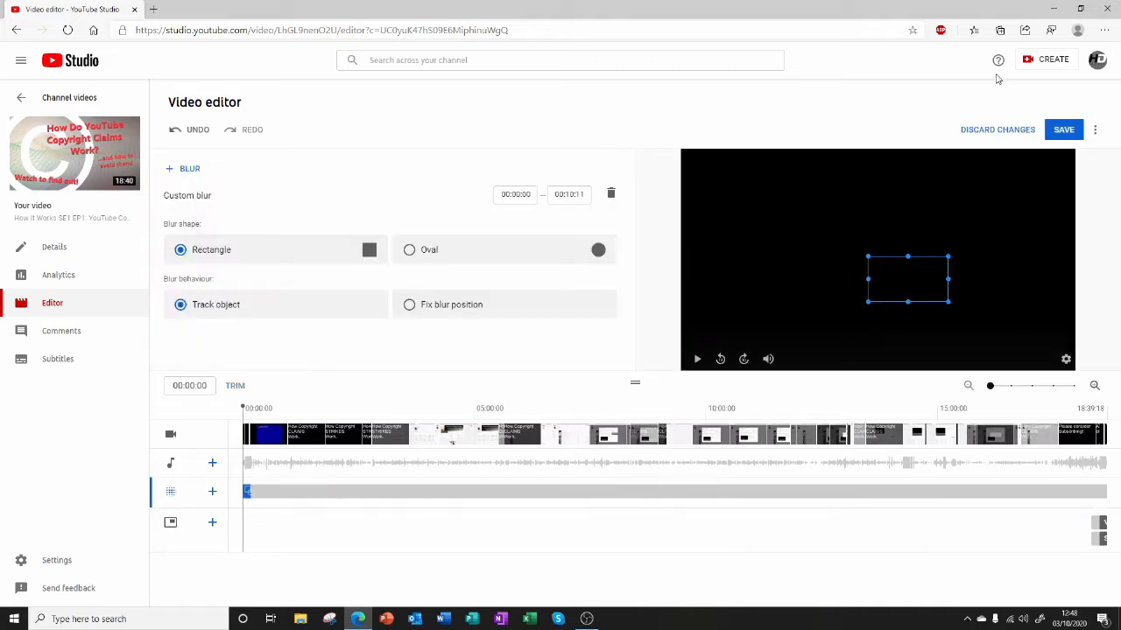
{"action": "left_click", "coordinate": [997, 129]}
Run face blur on the video, look over the detected faces and close the selection without applying it.
{"action": "left_click", "coordinate": [662, 493]}
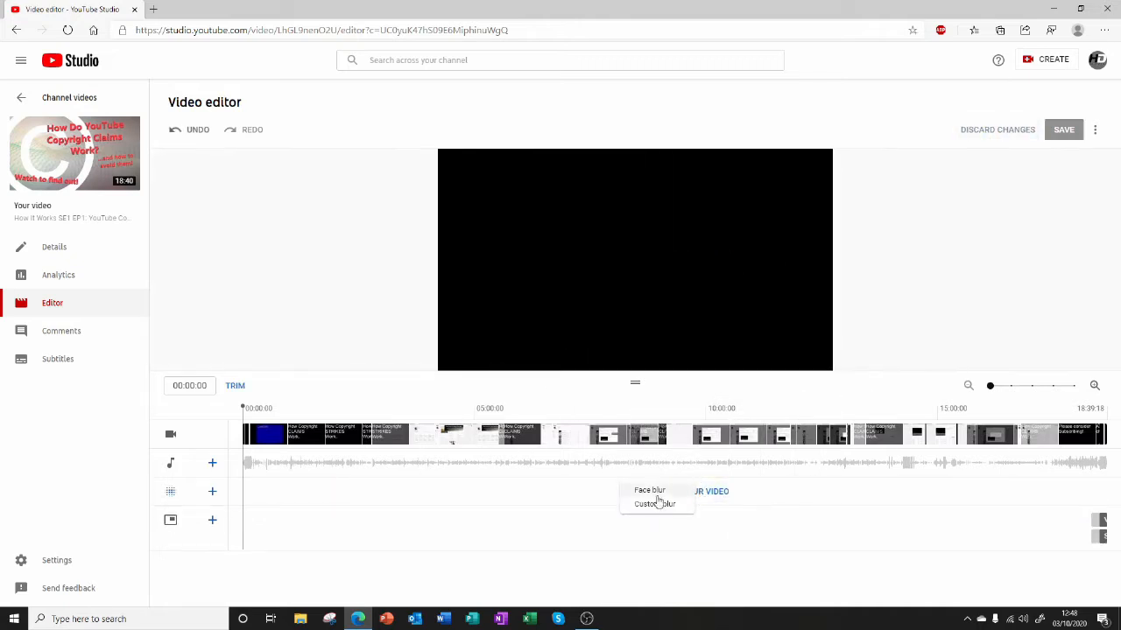
{"action": "left_click", "coordinate": [656, 493]}
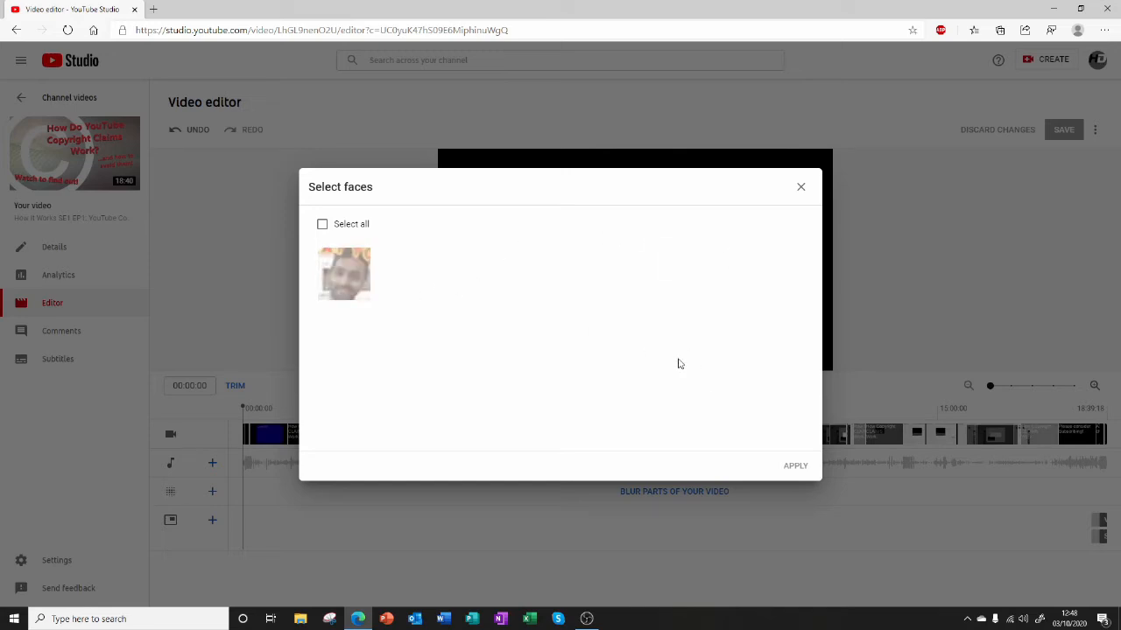
{"action": "left_click", "coordinate": [798, 196]}
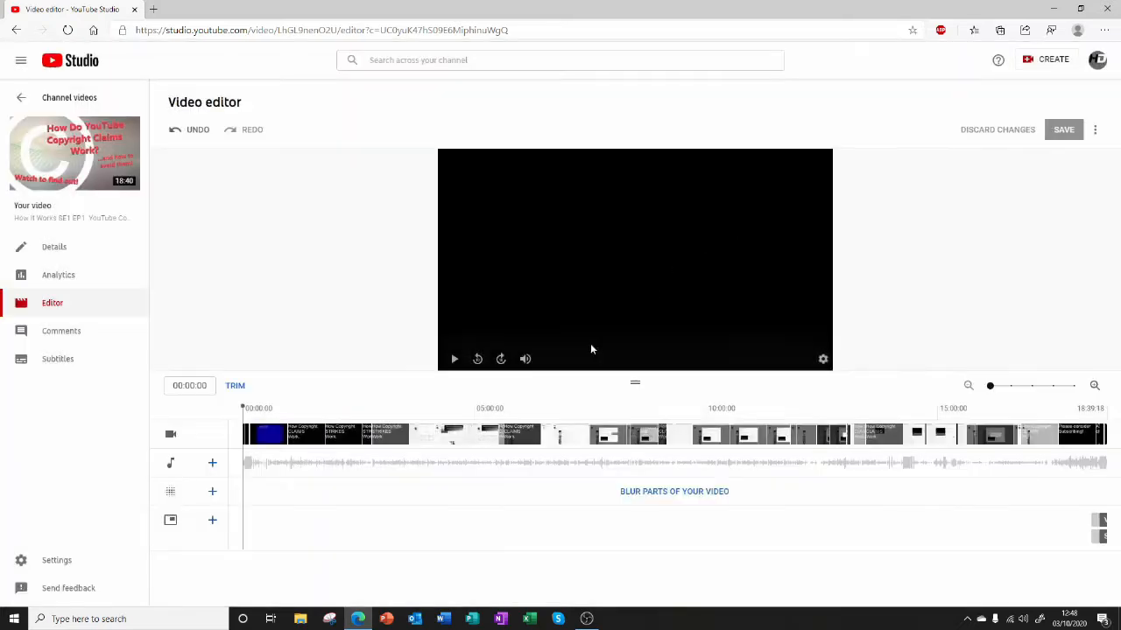
Preview the video at several points along the timeline and pause it back near the beginning.
{"action": "left_click_drag", "start_coordinate": [288, 400], "coordinate": [386, 402]}
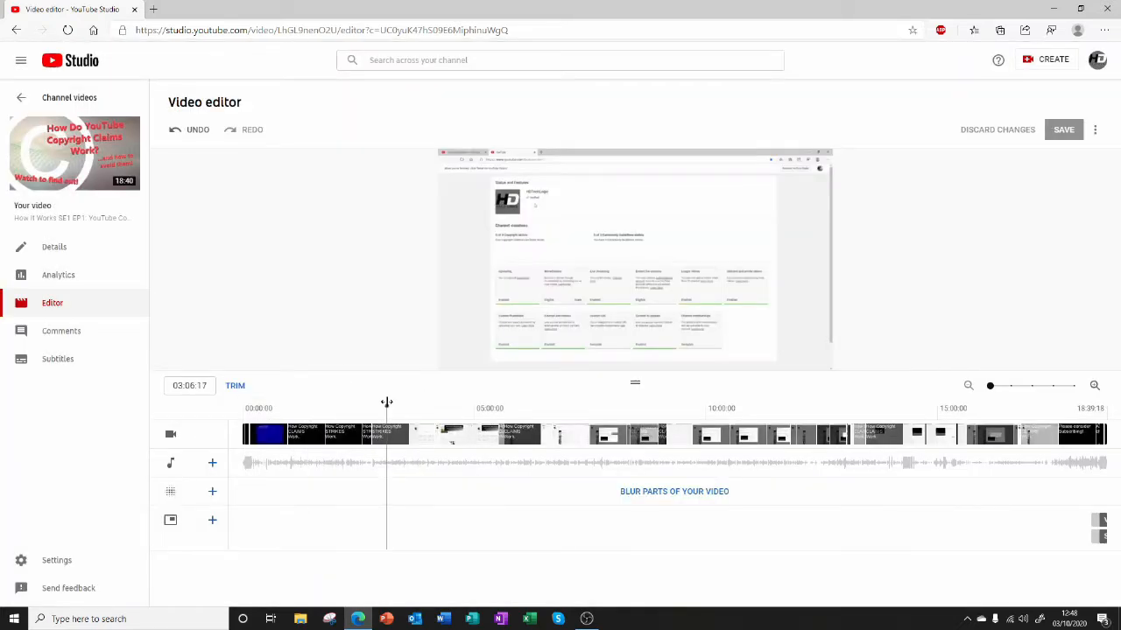
{"action": "left_click", "coordinate": [450, 358]}
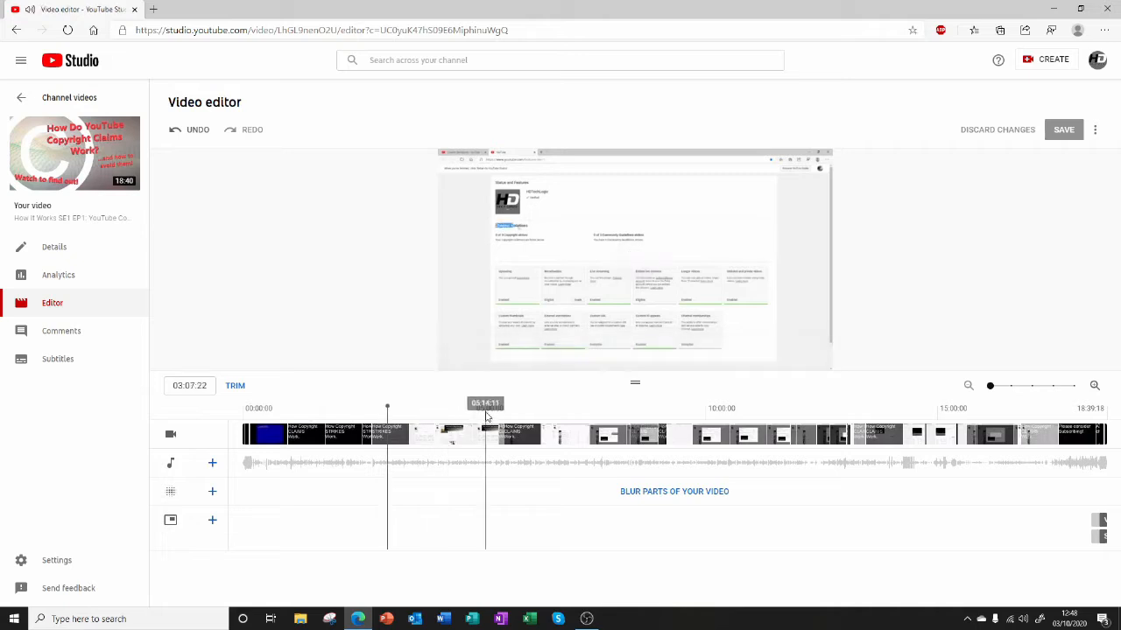
{"action": "left_click", "coordinate": [486, 414]}
{"action": "left_click", "coordinate": [546, 412]}
{"action": "left_click", "coordinate": [779, 408]}
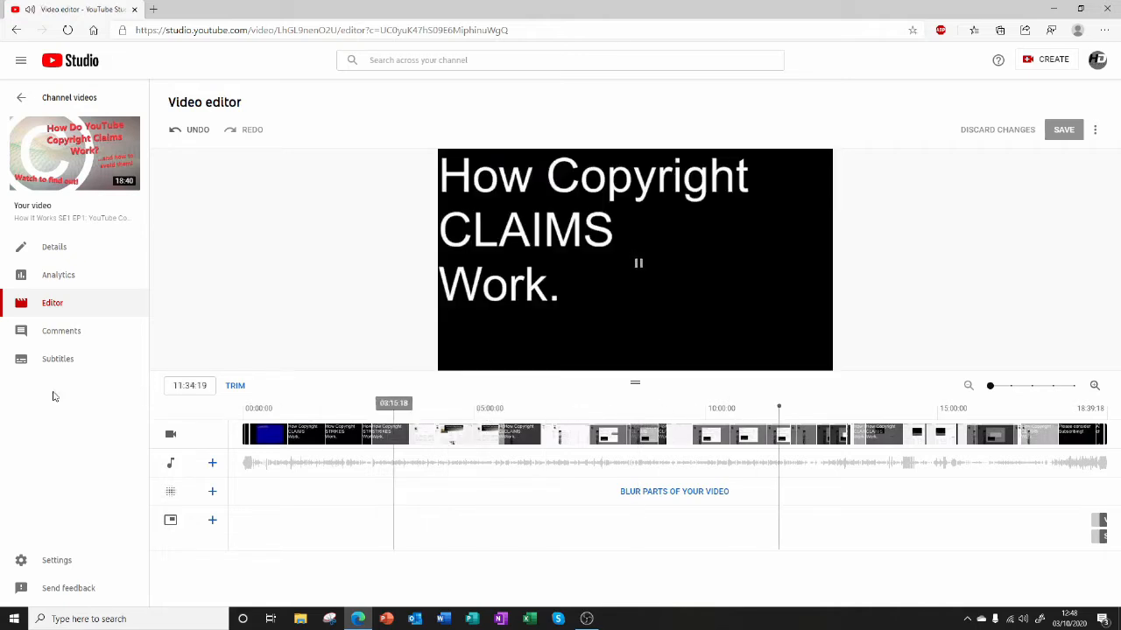
{"action": "left_click_drag", "start_coordinate": [52, 397], "coordinate": [54, 397]}
{"action": "left_click", "coordinate": [452, 358]}
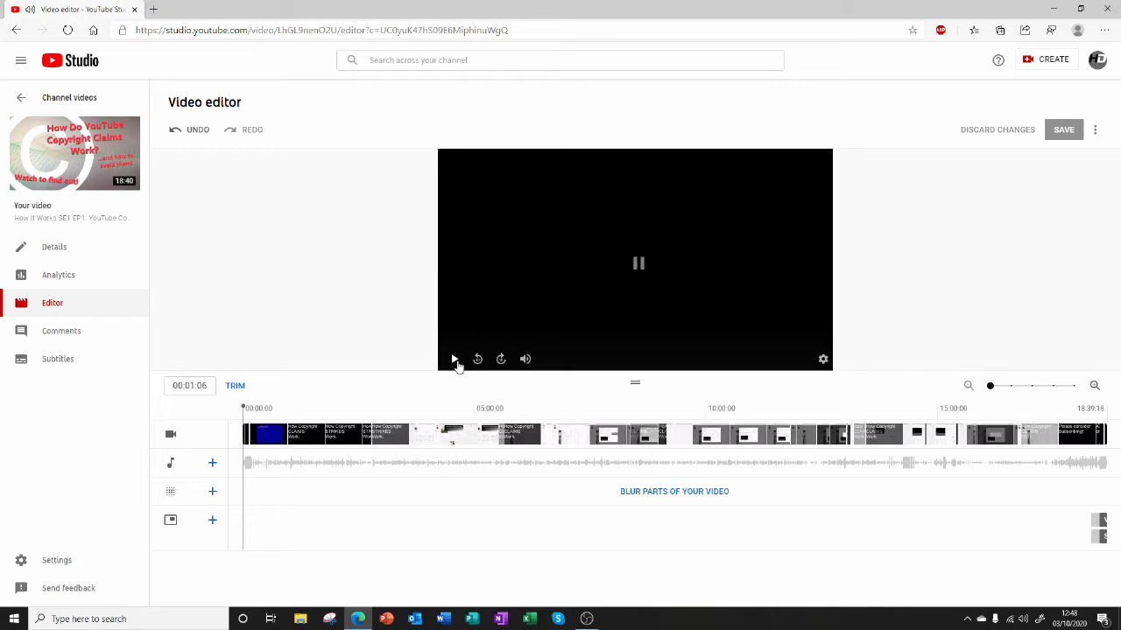
{"action": "left_click", "coordinate": [641, 491]}
{"action": "left_click", "coordinate": [648, 491]}
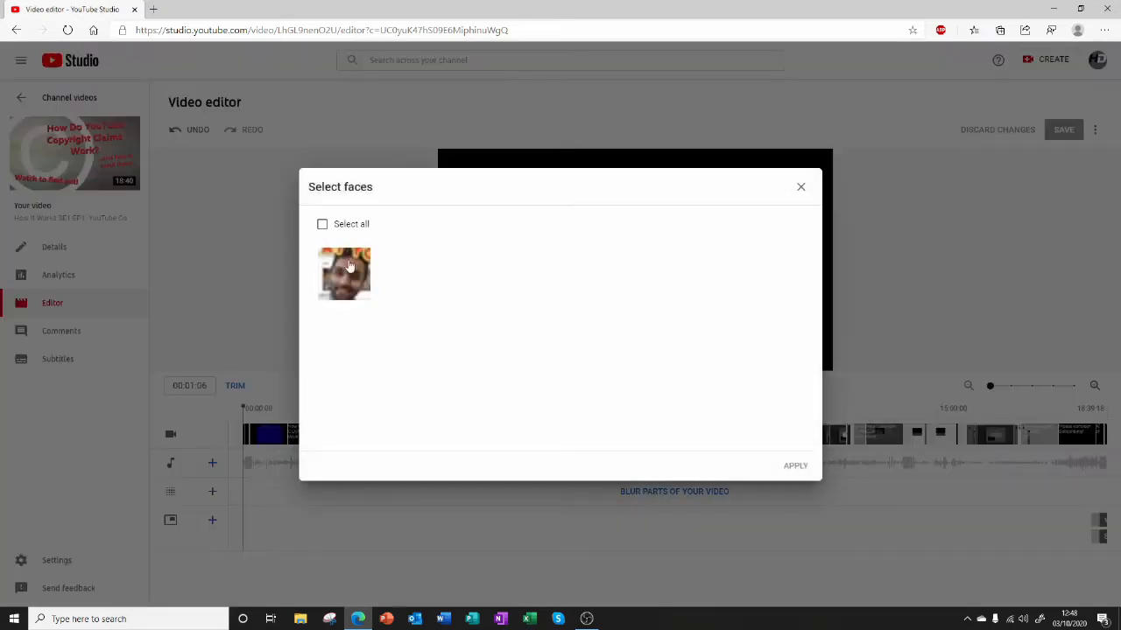
{"action": "left_click", "coordinate": [355, 275]}
{"action": "left_click", "coordinate": [802, 192]}
Add a rectangular custom blur at the start of the video and adjust it over the HDTechLogic title in the intro.
{"action": "left_click", "coordinate": [714, 493]}
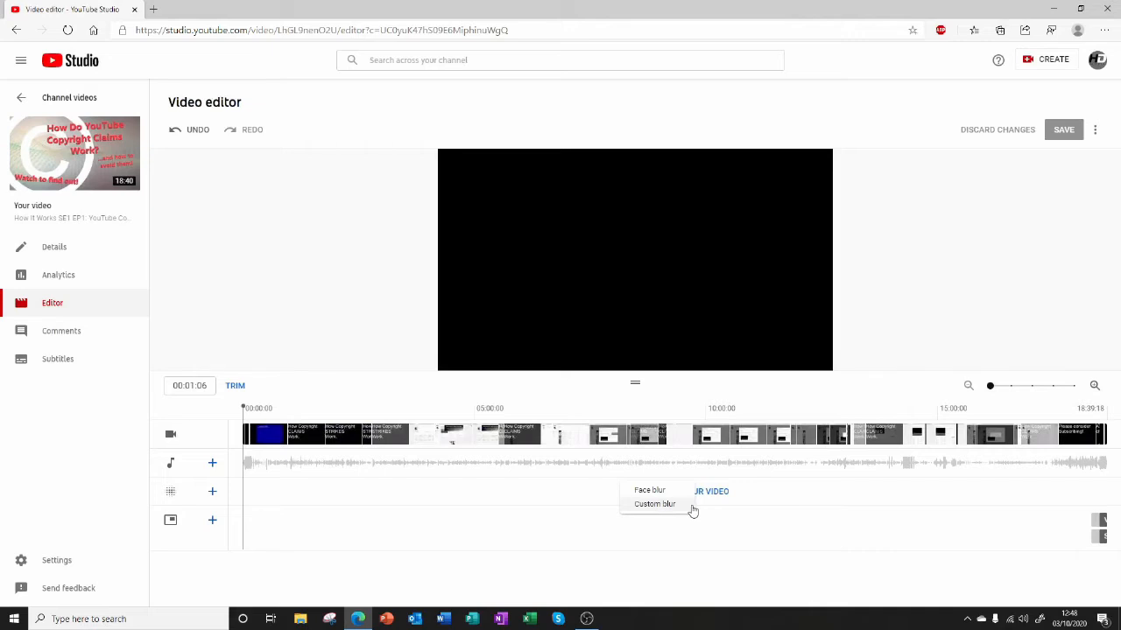
{"action": "left_click", "coordinate": [690, 505]}
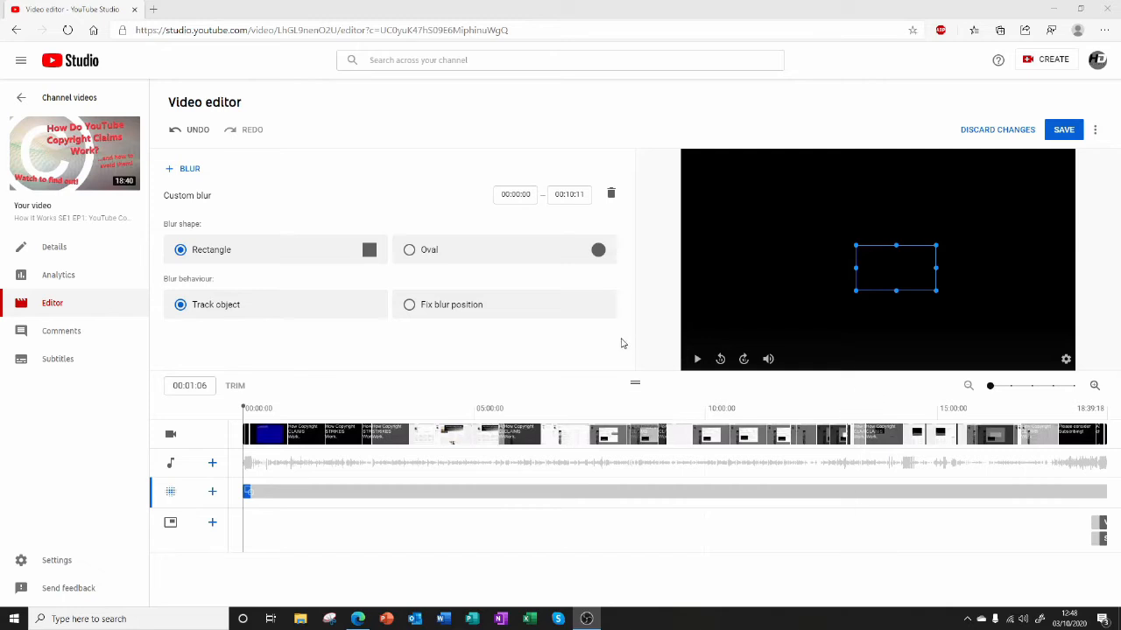
{"action": "left_click_drag", "start_coordinate": [269, 406], "coordinate": [205, 404]}
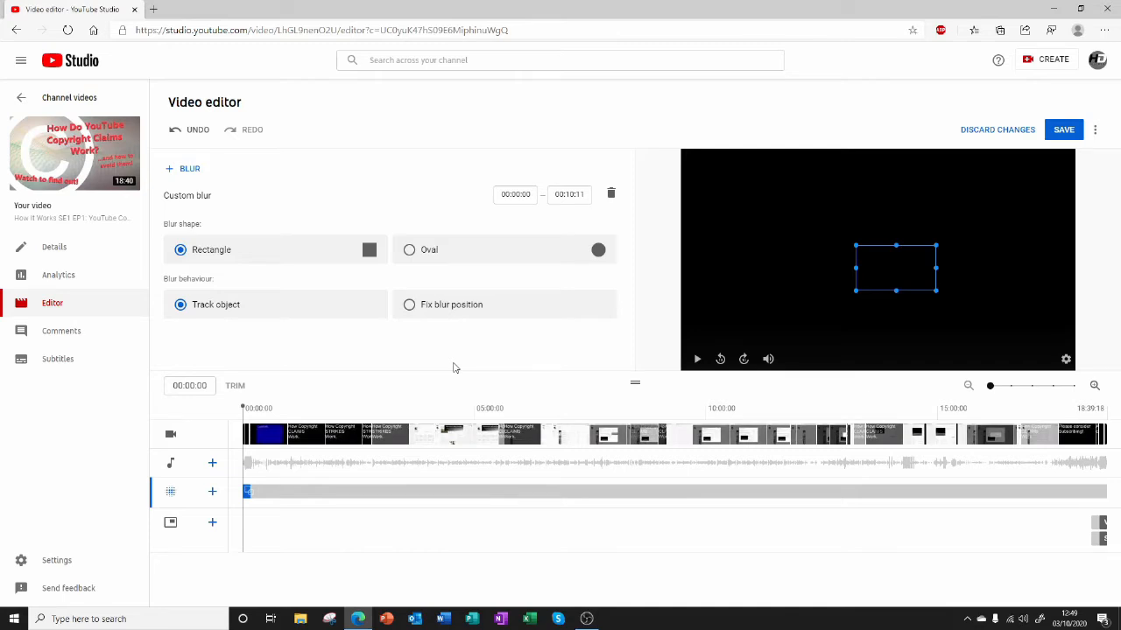
{"action": "key", "text": "space"}
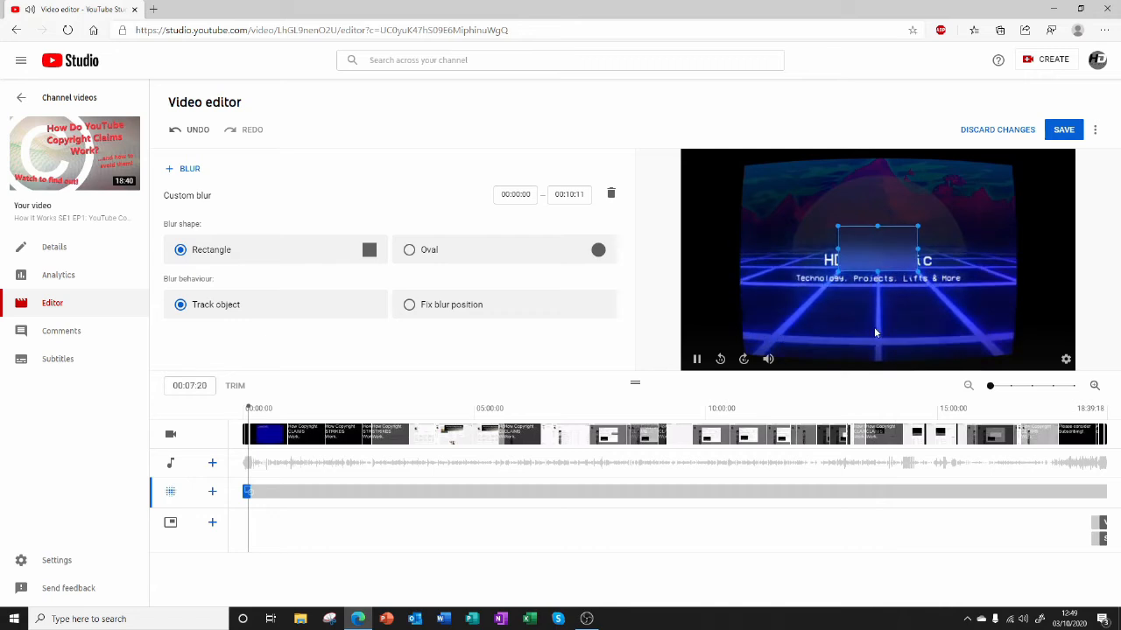
{"action": "left_click", "coordinate": [878, 255]}
{"action": "left_click_drag", "start_coordinate": [886, 249], "coordinate": [970, 266]}
Play the blurred intro from 00:00:00, pause at 00:07:06 and delete the custom blur.
{"action": "left_click_drag", "start_coordinate": [268, 409], "coordinate": [213, 394]}
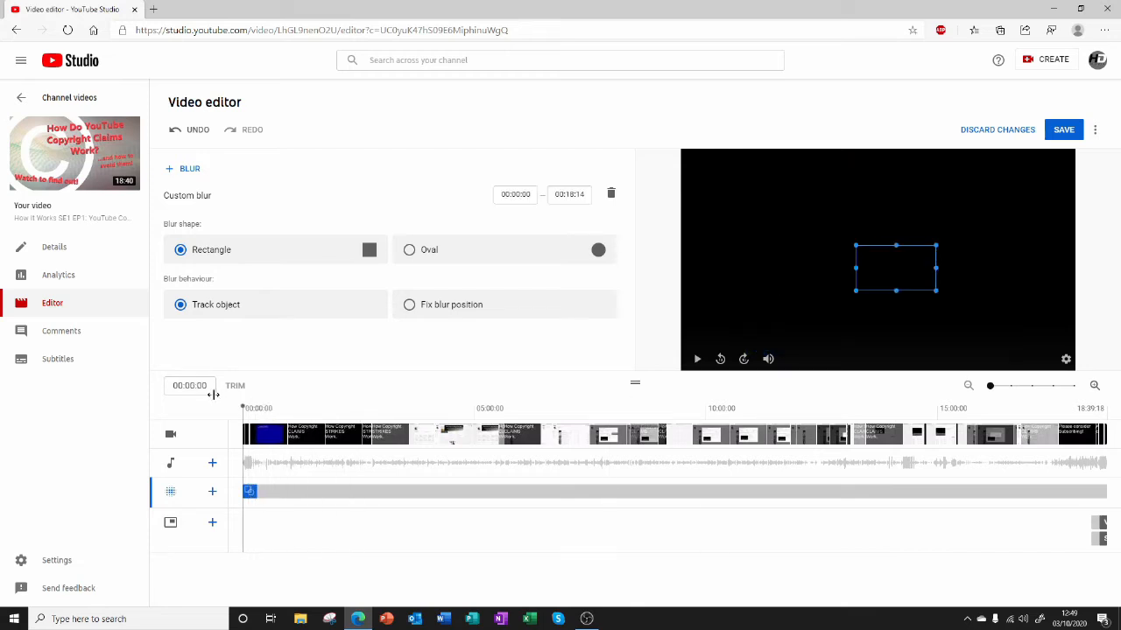
{"action": "key", "text": "space"}
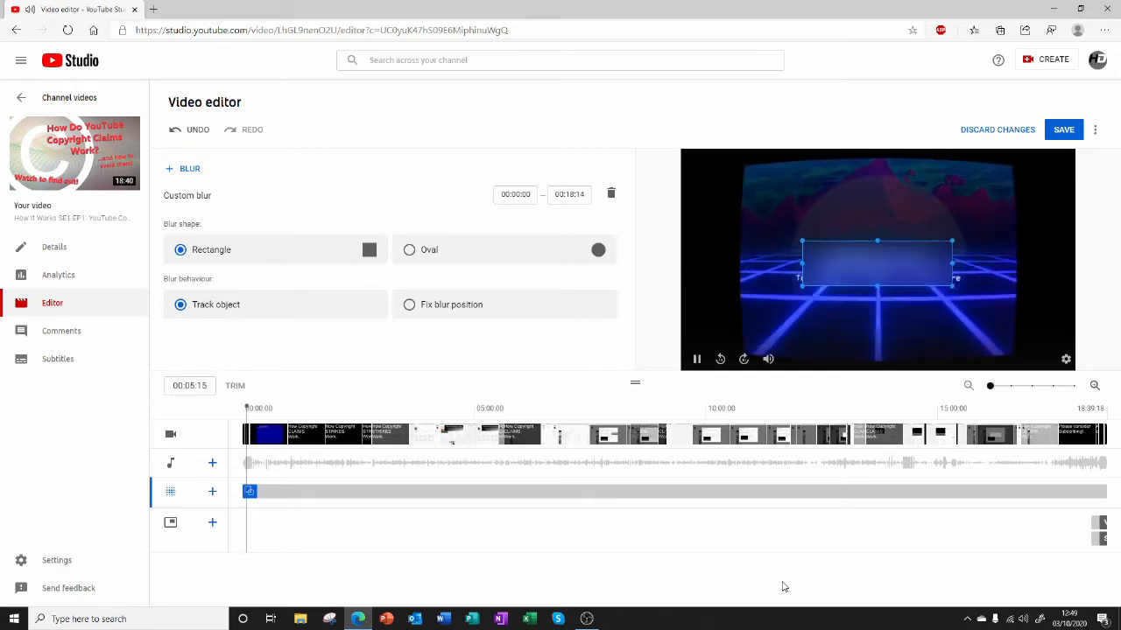
{"action": "key", "text": "space"}
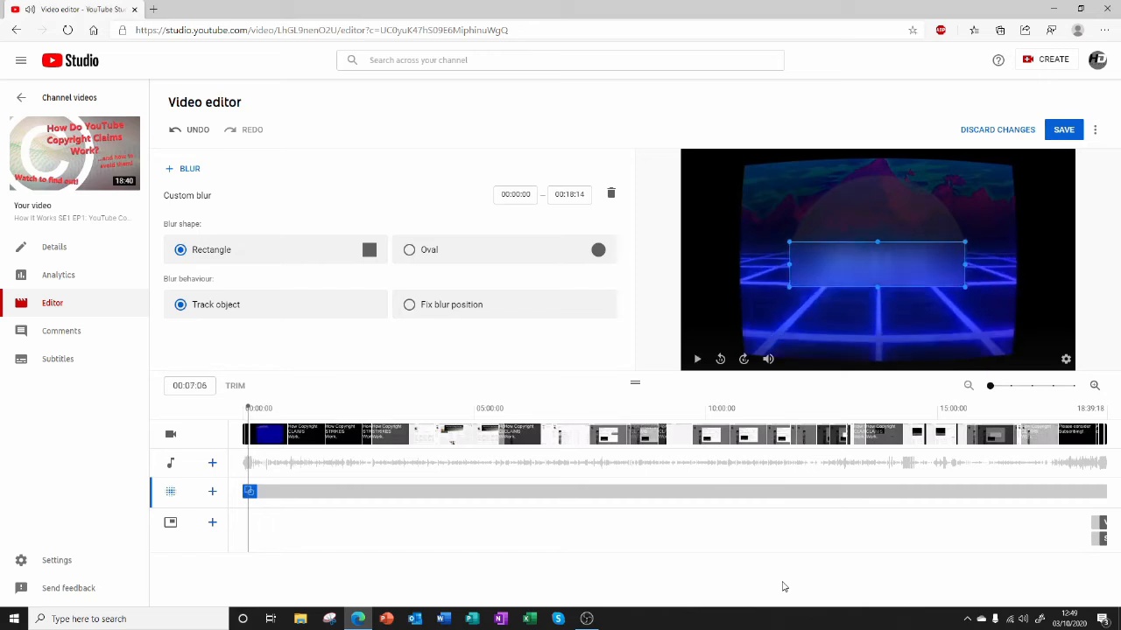
{"action": "left_click", "coordinate": [612, 195]}
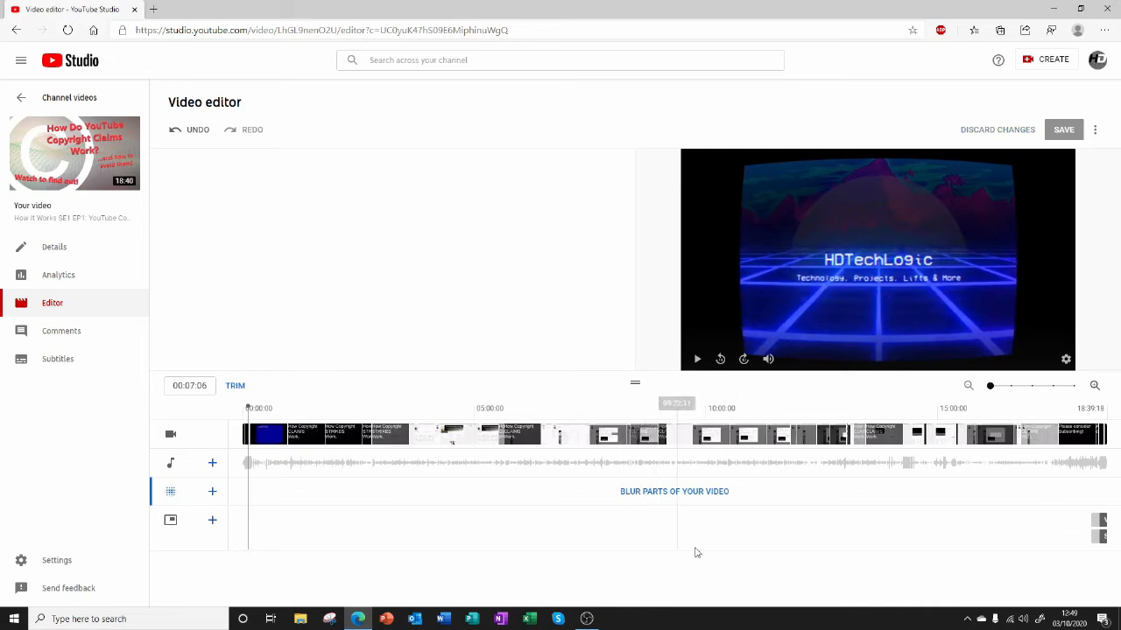
Add a custom blur at 07:59:07 on the timeline and delete it again.
{"action": "left_click", "coordinate": [612, 523]}
{"action": "left_click", "coordinate": [659, 496]}
{"action": "left_click", "coordinate": [684, 508]}
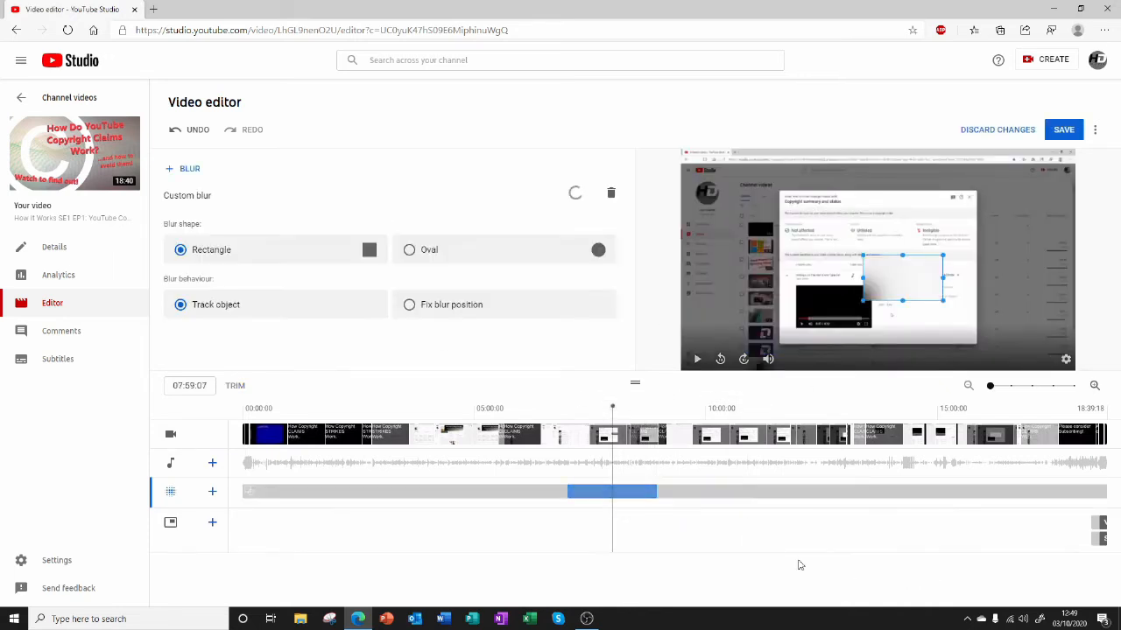
{"action": "left_click", "coordinate": [635, 406]}
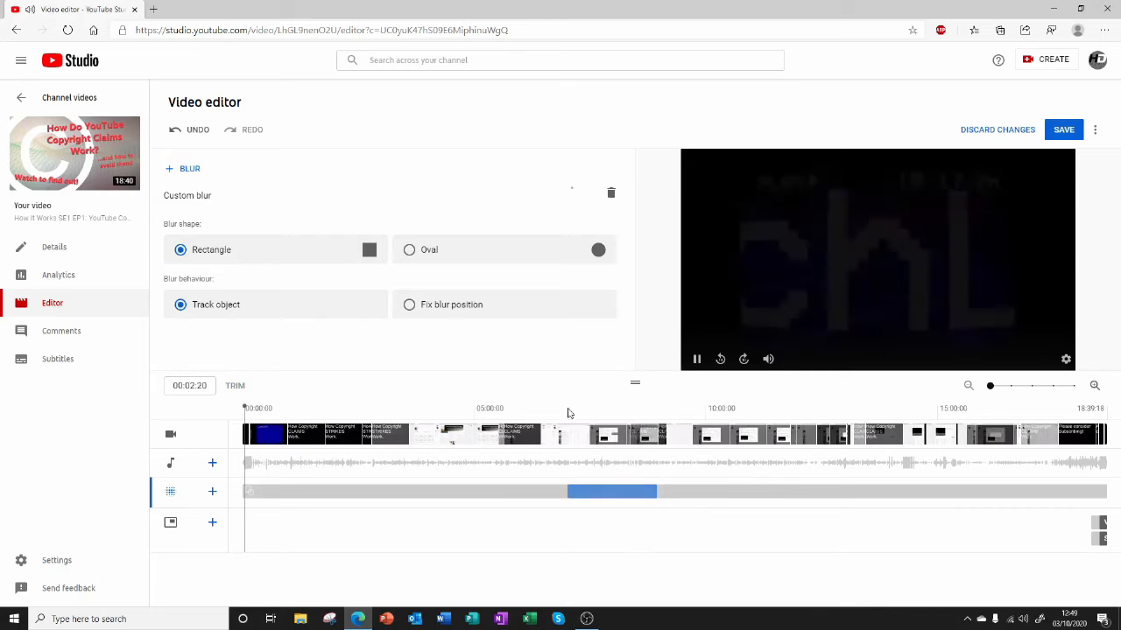
{"action": "left_click", "coordinate": [610, 192]}
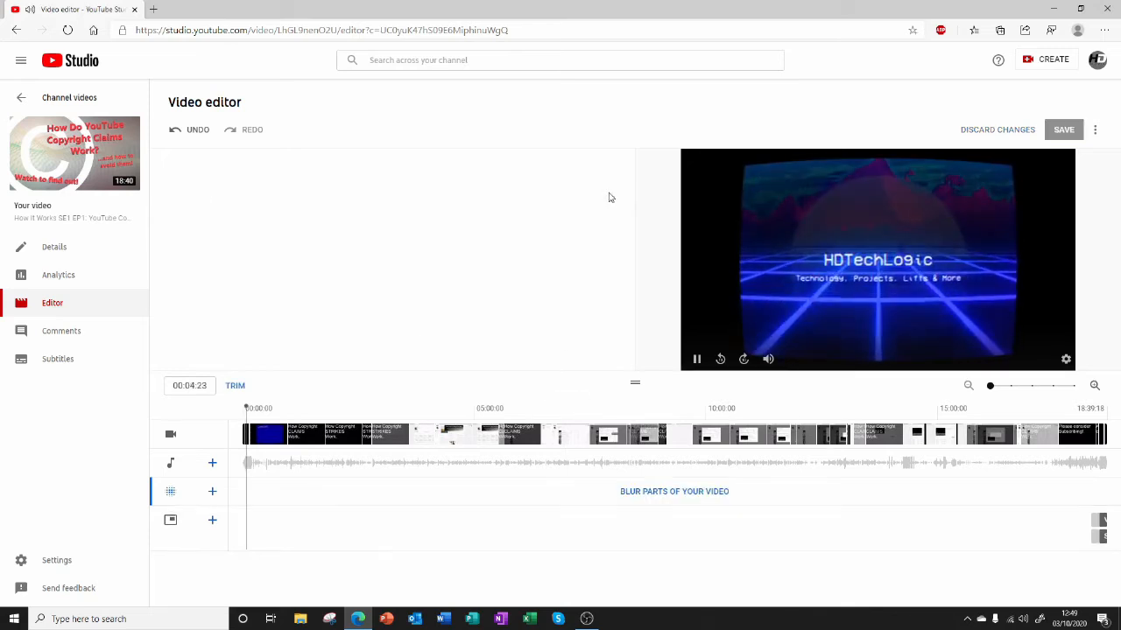
{"action": "key", "text": "space"}
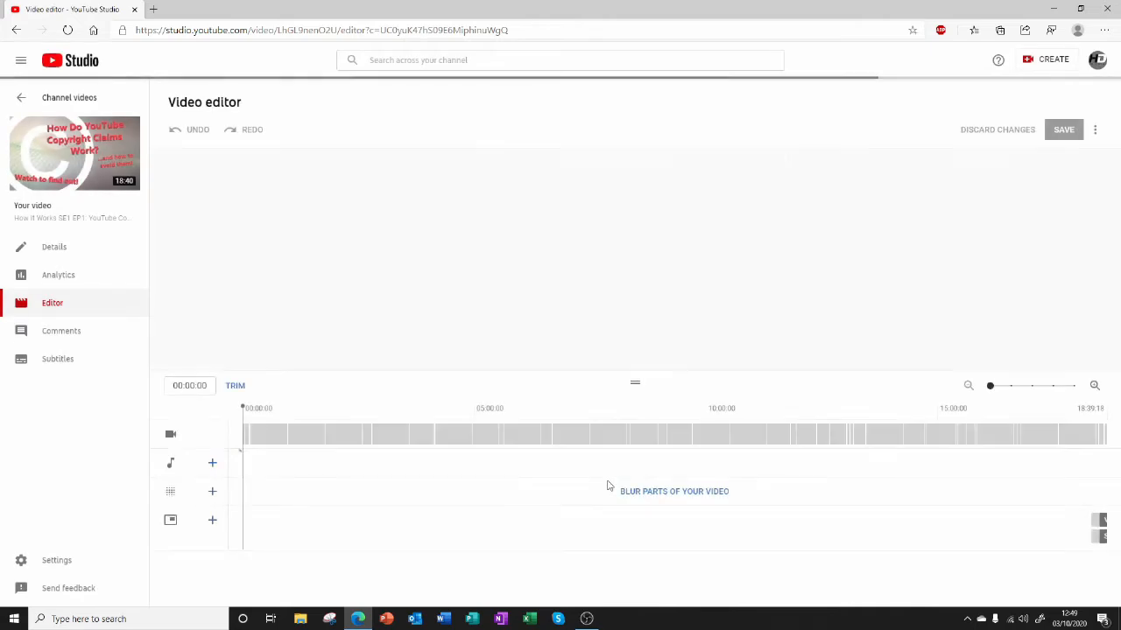
Add a rectangular, object-tracking custom blur at 00:00:00 and play the video up to 00:02:23.
{"action": "left_click", "coordinate": [652, 505]}
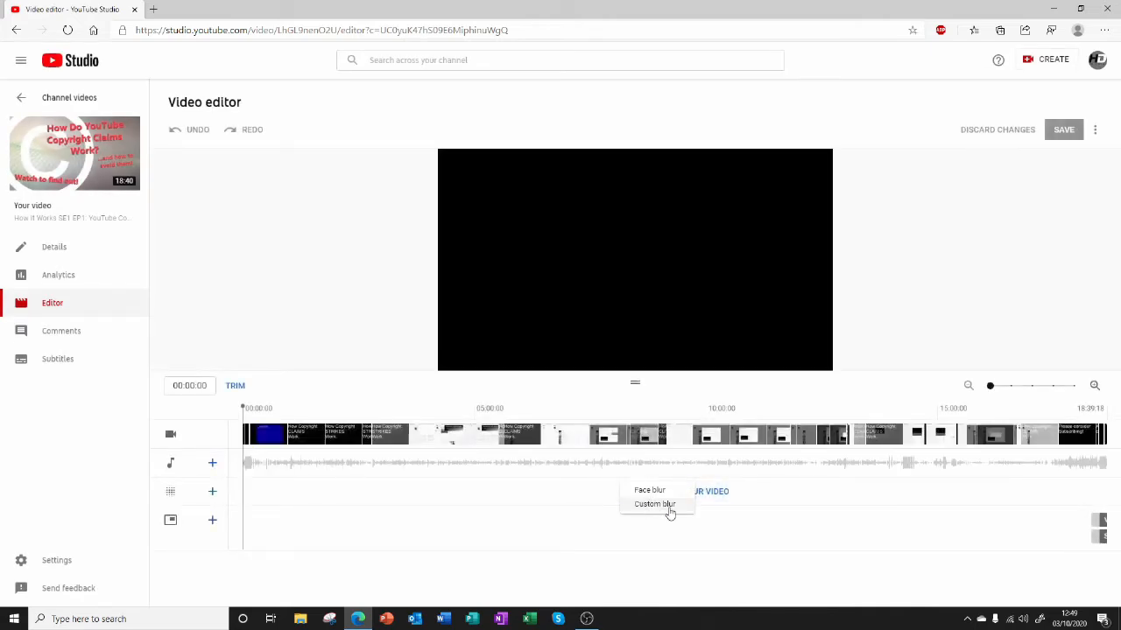
{"action": "left_click", "coordinate": [655, 505]}
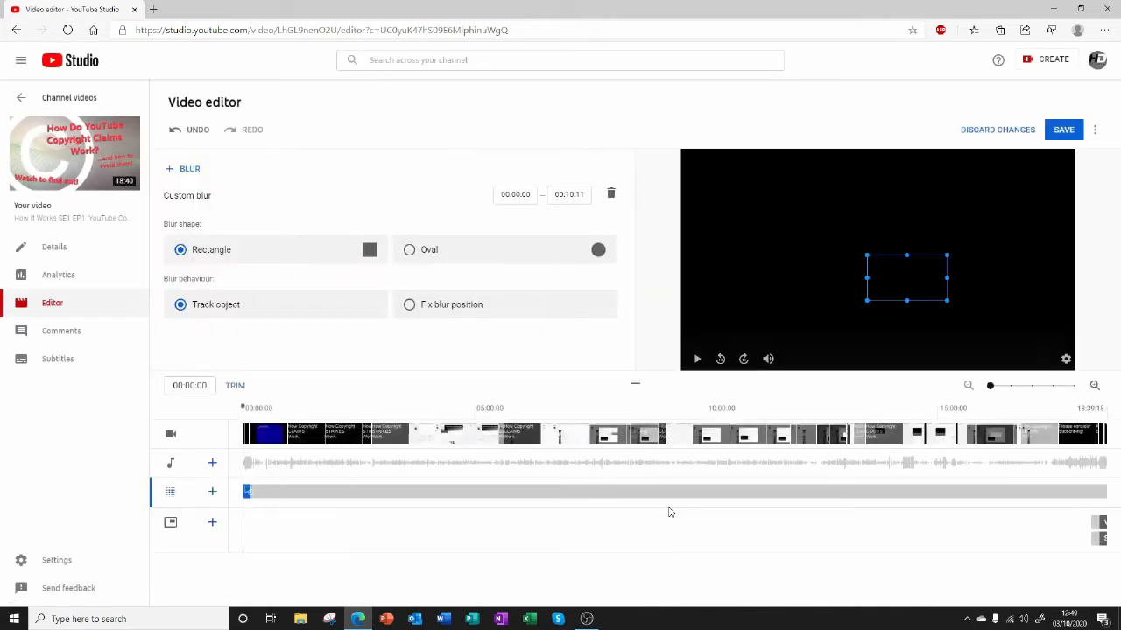
{"action": "left_click", "coordinate": [694, 360]}
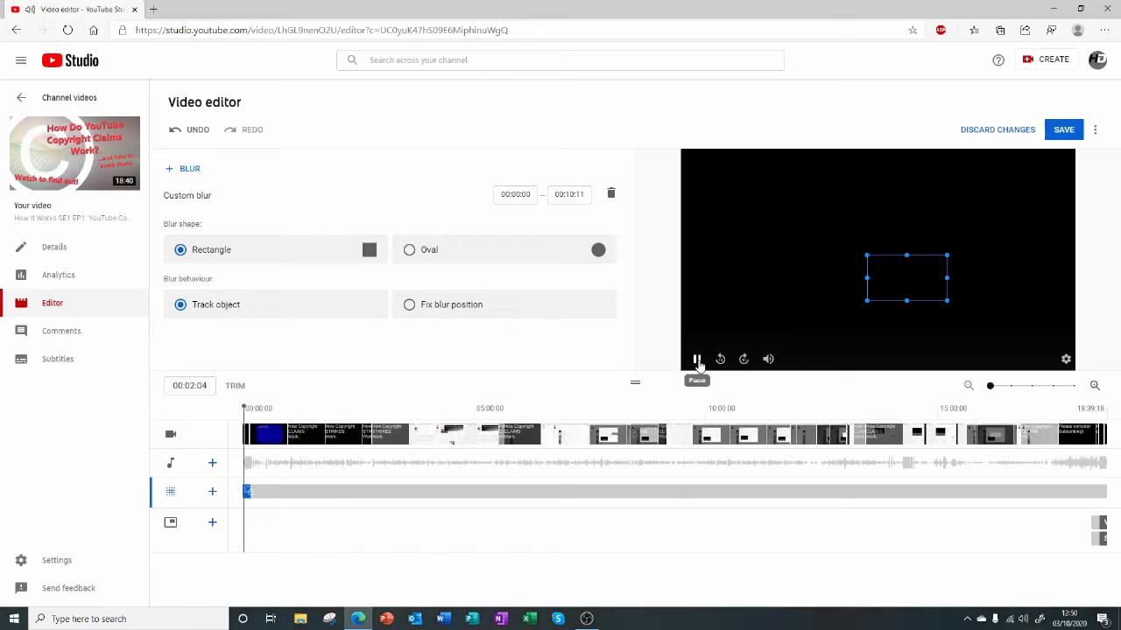
{"action": "left_click", "coordinate": [697, 361]}
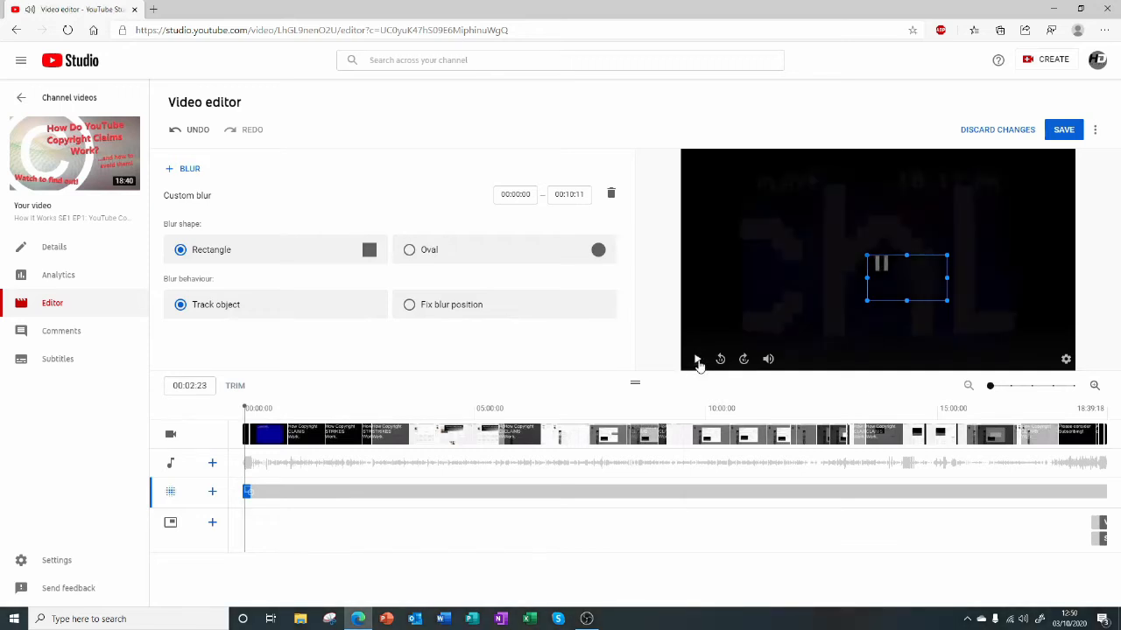
Lower the preview volume and play the intro up to 00:03:17, keeping the single custom blur.
{"action": "left_click", "coordinate": [185, 169]}
{"action": "left_click", "coordinate": [287, 181]}
{"action": "mouse_move", "coordinate": [771, 364]}
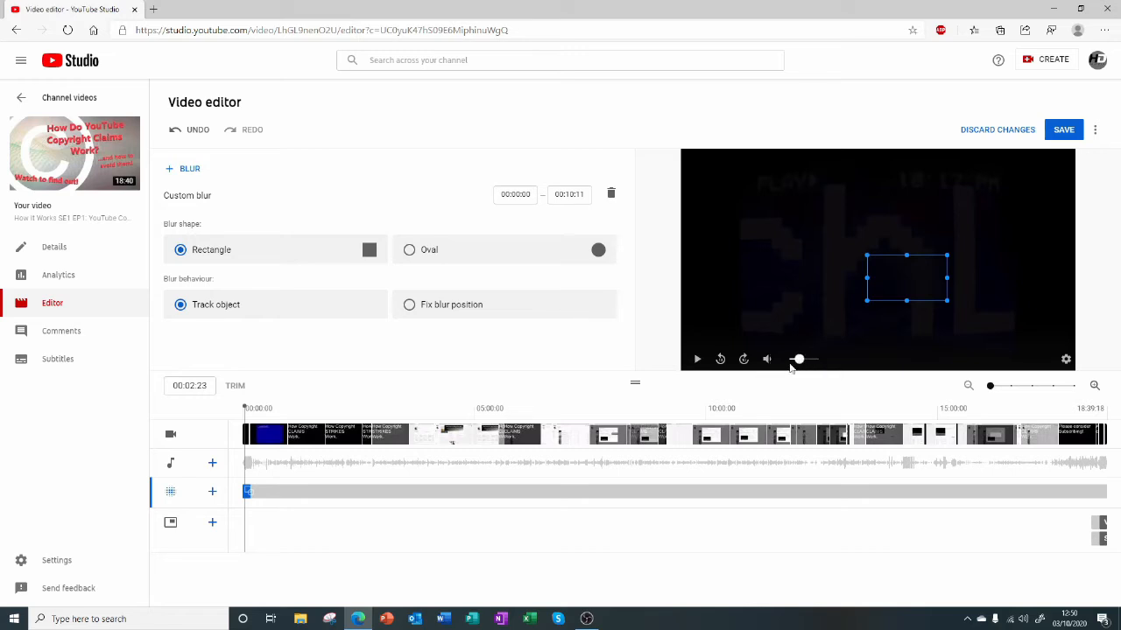
{"action": "left_click", "coordinate": [697, 359]}
{"action": "left_click", "coordinate": [695, 359]}
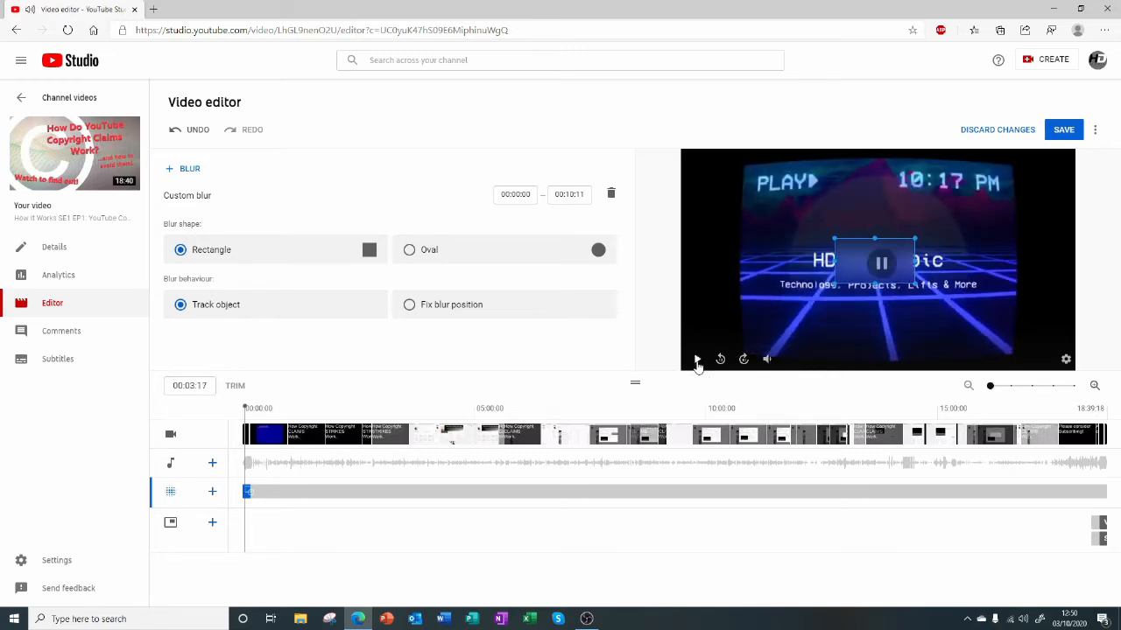
Blur the PLAY text and the channel title with separate rectangular custom blurs, and delete the PLAY blur.
{"action": "left_click_drag", "start_coordinate": [850, 258], "coordinate": [736, 179]}
{"action": "left_click_drag", "start_coordinate": [768, 239], "coordinate": [990, 296]}
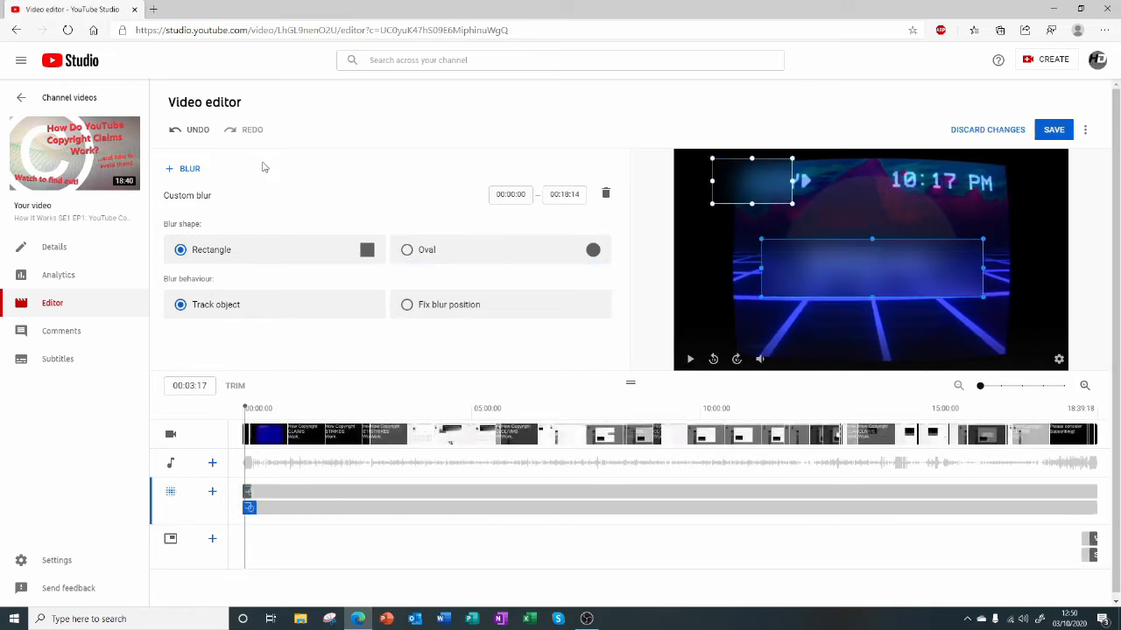
{"action": "left_click", "coordinate": [250, 495]}
{"action": "left_click", "coordinate": [605, 193]}
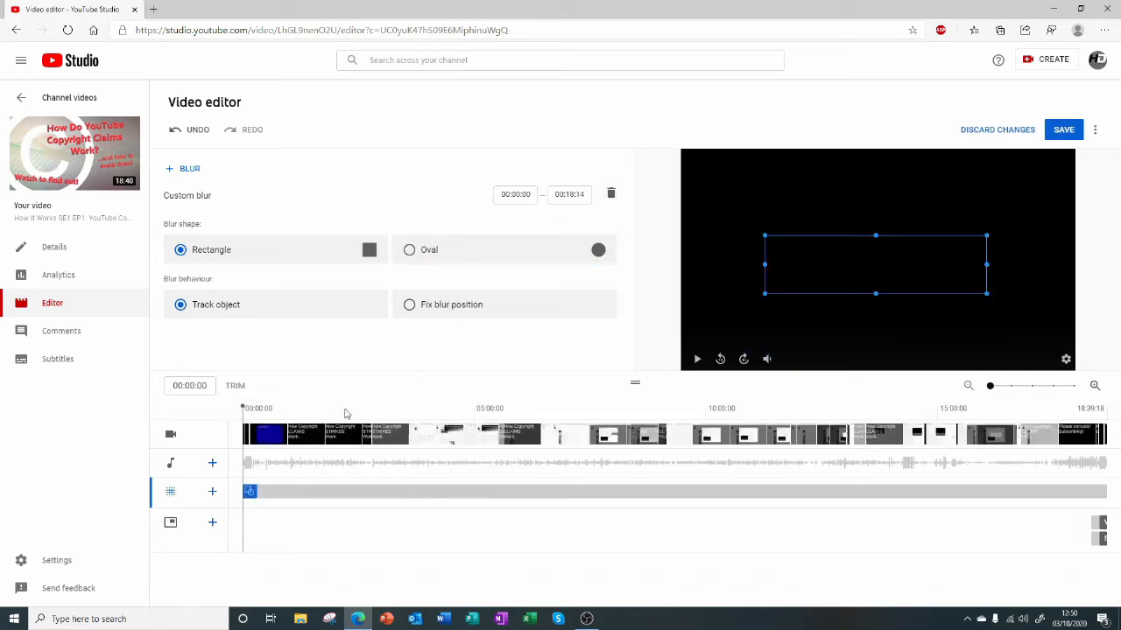
Play the title-blurred intro up to 00:07:12 and delete the custom blur.
{"action": "key", "text": "space"}
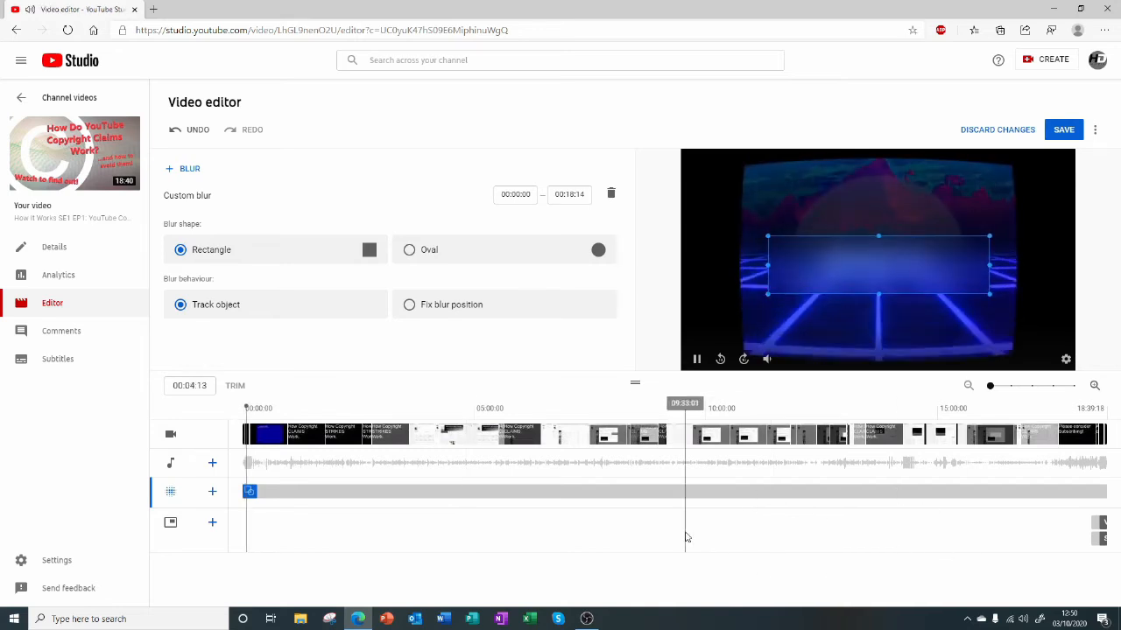
{"action": "left_click", "coordinate": [888, 271]}
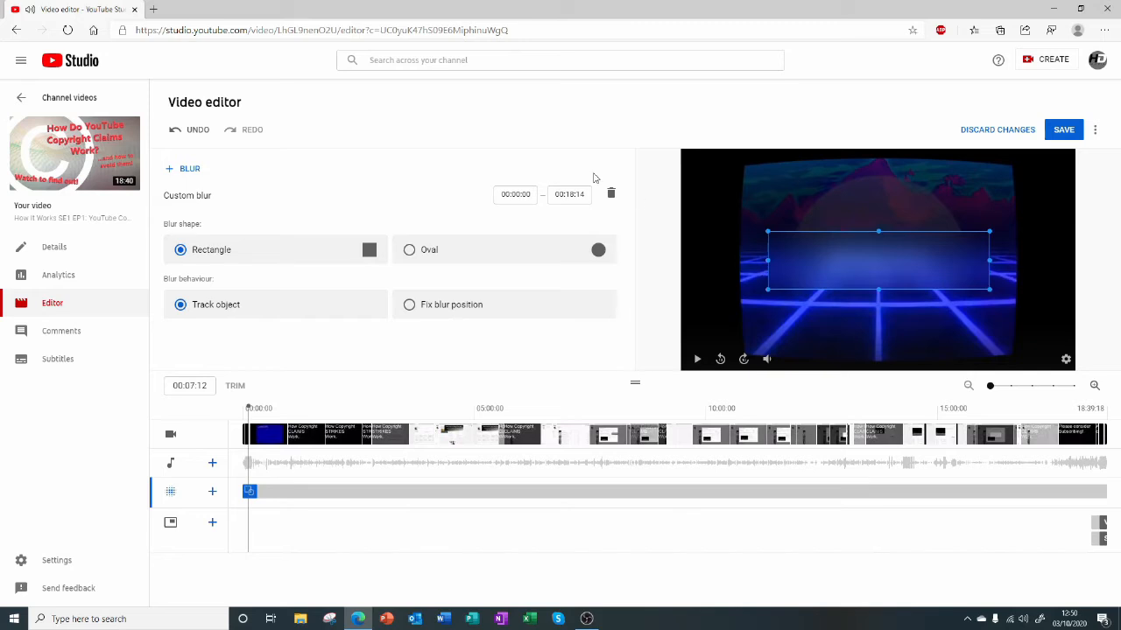
{"action": "left_click", "coordinate": [612, 194]}
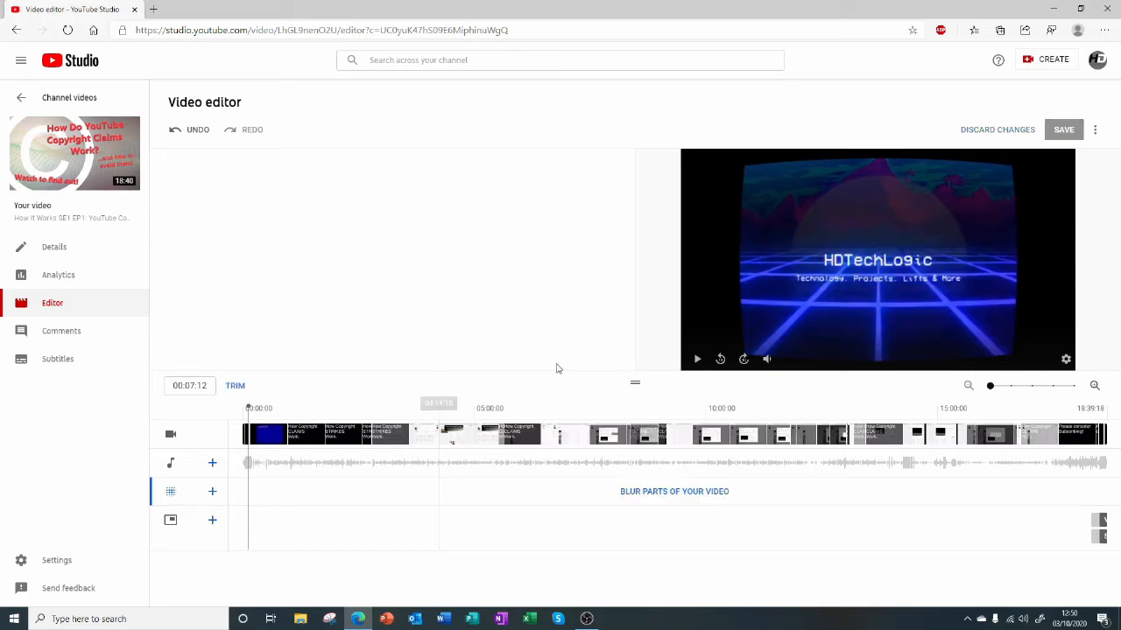
Add a rectangular, object-tracking custom blur starting at 00:03:00 and play the video up to 00:03:12.
{"action": "left_click", "coordinate": [670, 494]}
{"action": "left_click", "coordinate": [679, 505]}
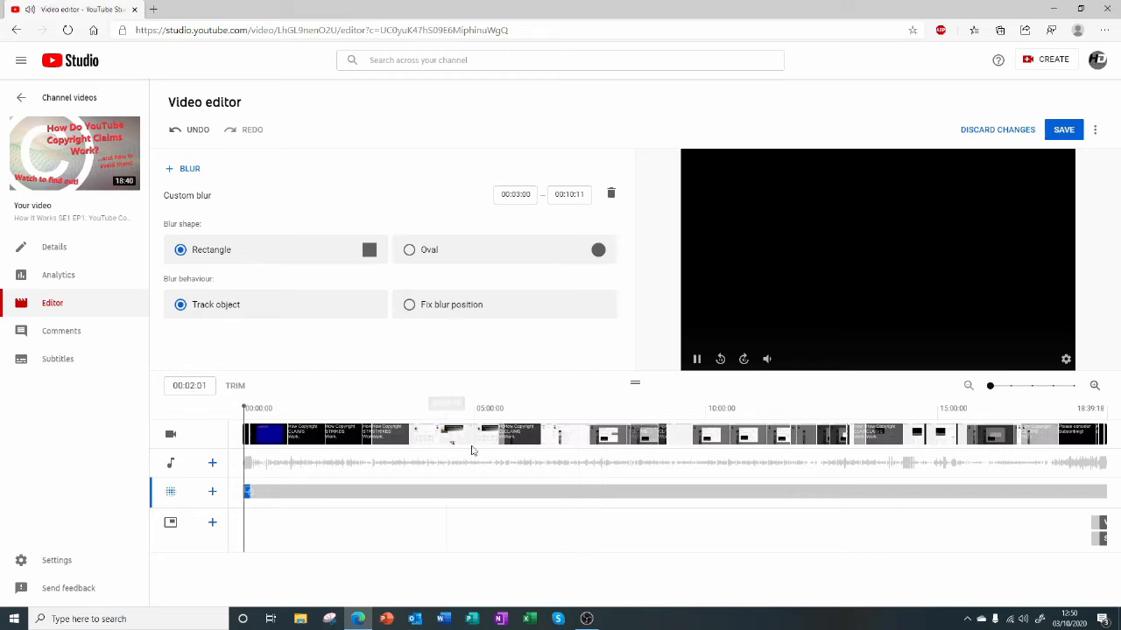
{"action": "left_click", "coordinate": [691, 322]}
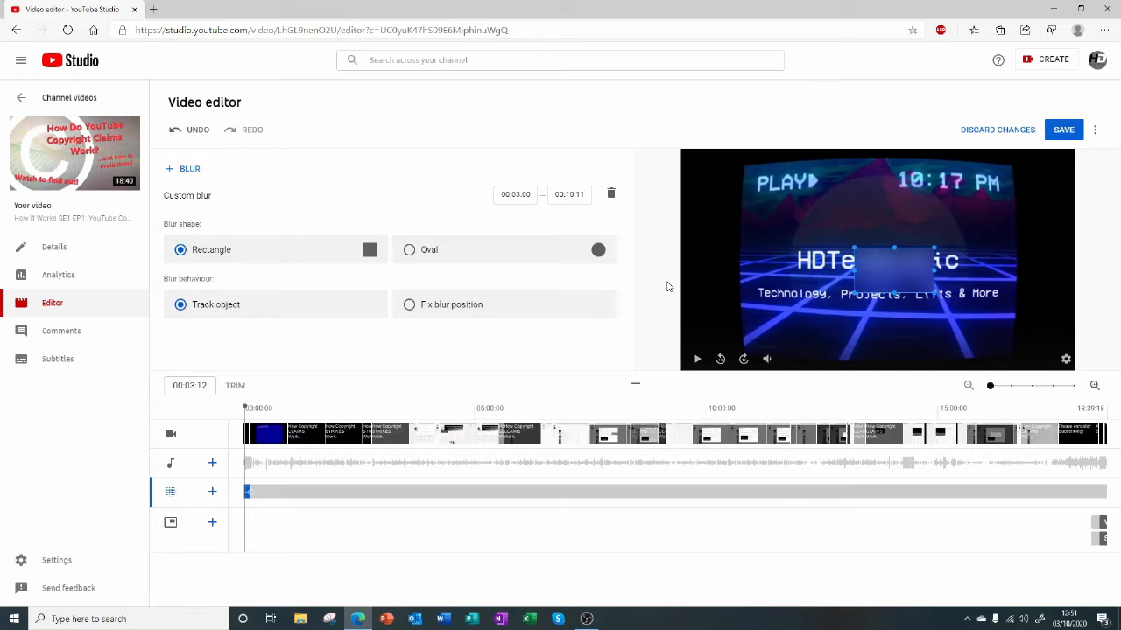
Enlarge the video preview, change the blur shape to Oval and stretch it across the channel title.
{"action": "left_click_drag", "start_coordinate": [637, 379], "coordinate": [628, 418]}
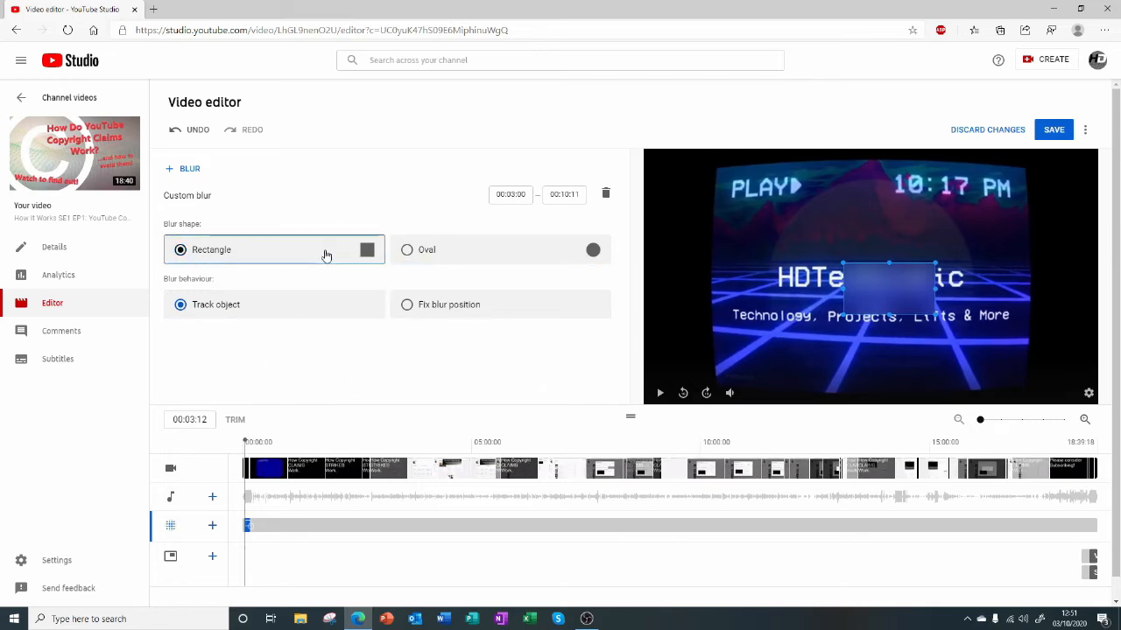
{"action": "left_click", "coordinate": [408, 251]}
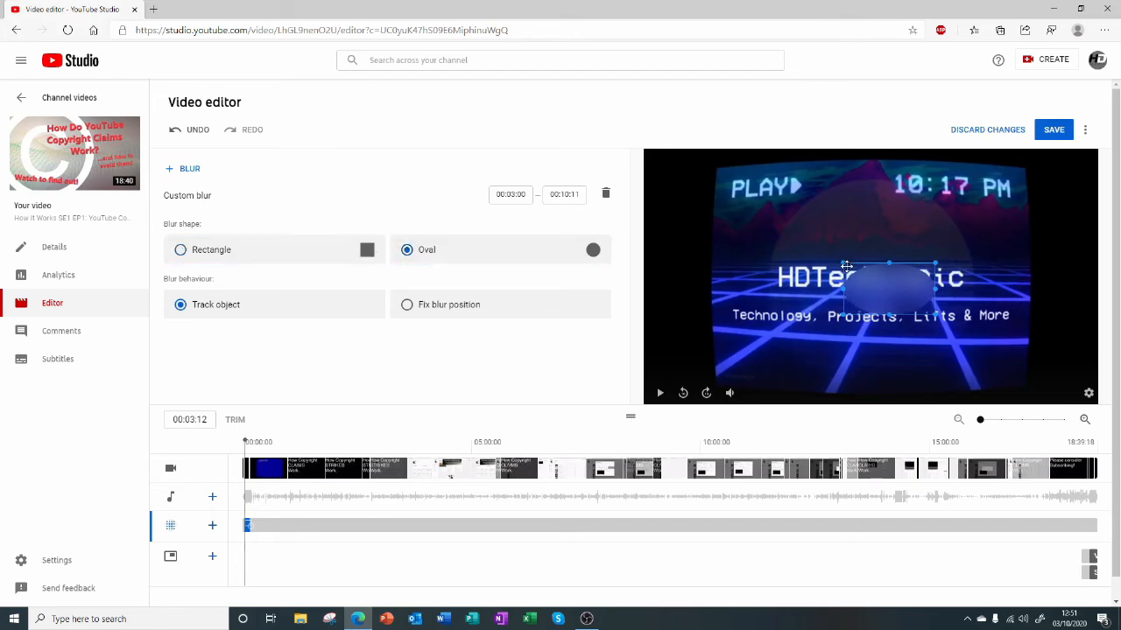
{"action": "left_click_drag", "start_coordinate": [843, 261], "coordinate": [723, 247]}
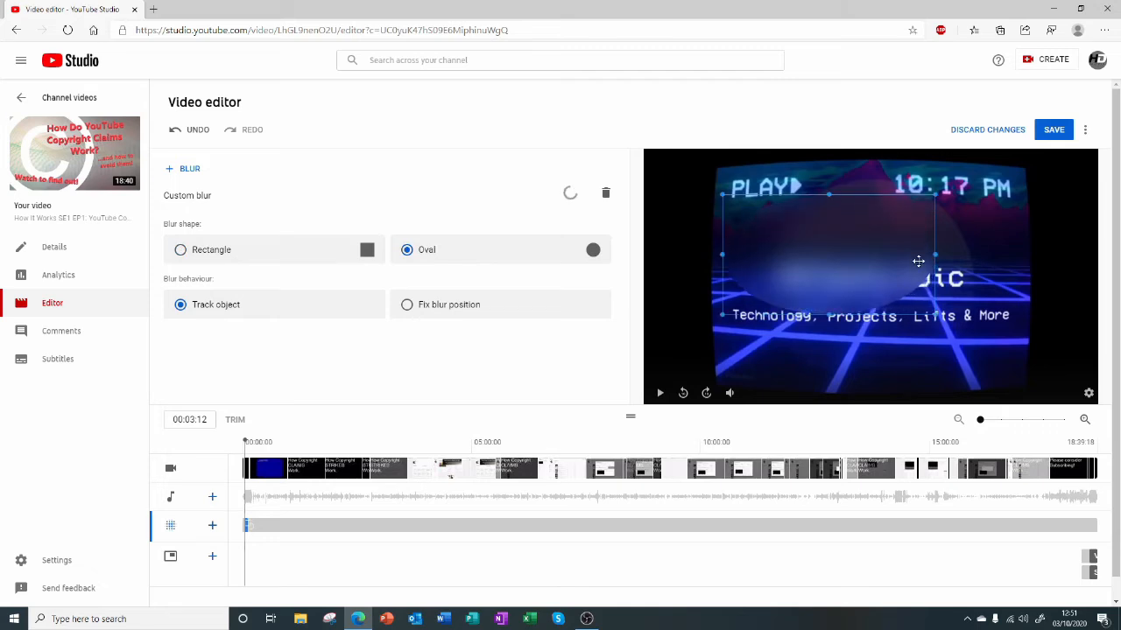
{"action": "left_click_drag", "start_coordinate": [883, 266], "coordinate": [866, 300]}
{"action": "left_click", "coordinate": [290, 251]}
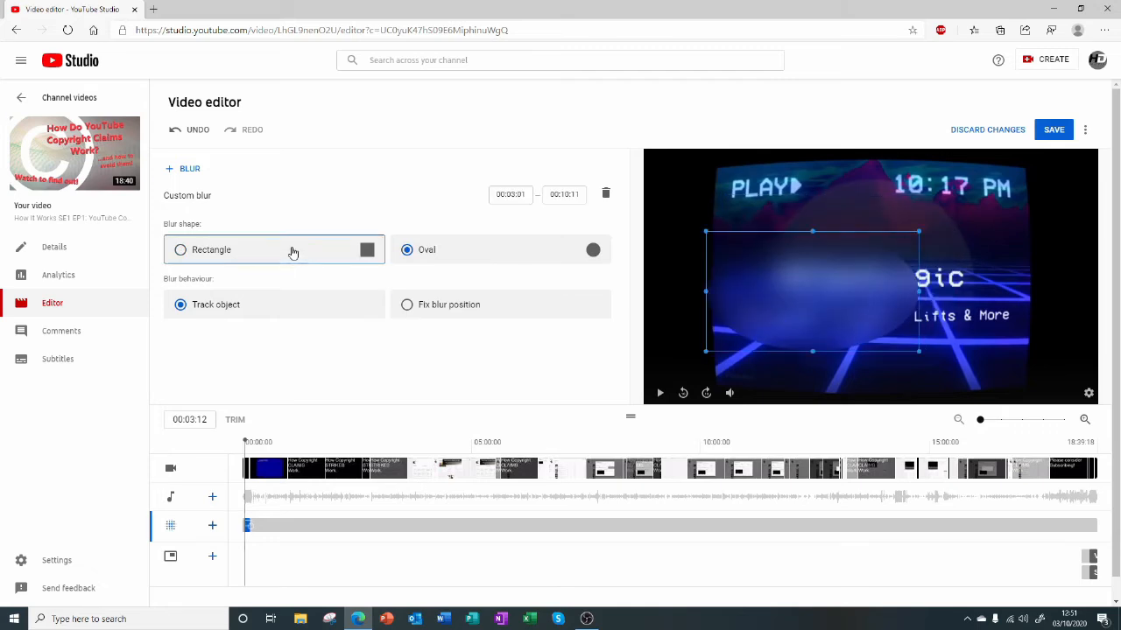
{"action": "left_click", "coordinate": [427, 252]}
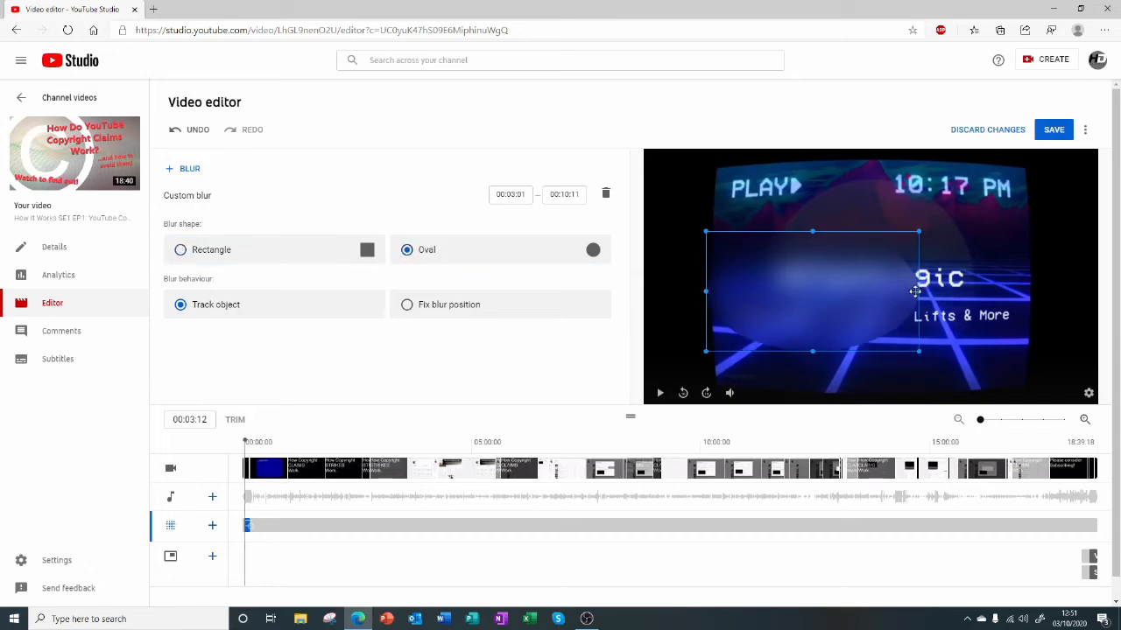
{"action": "left_click_drag", "start_coordinate": [915, 291], "coordinate": [1042, 293]}
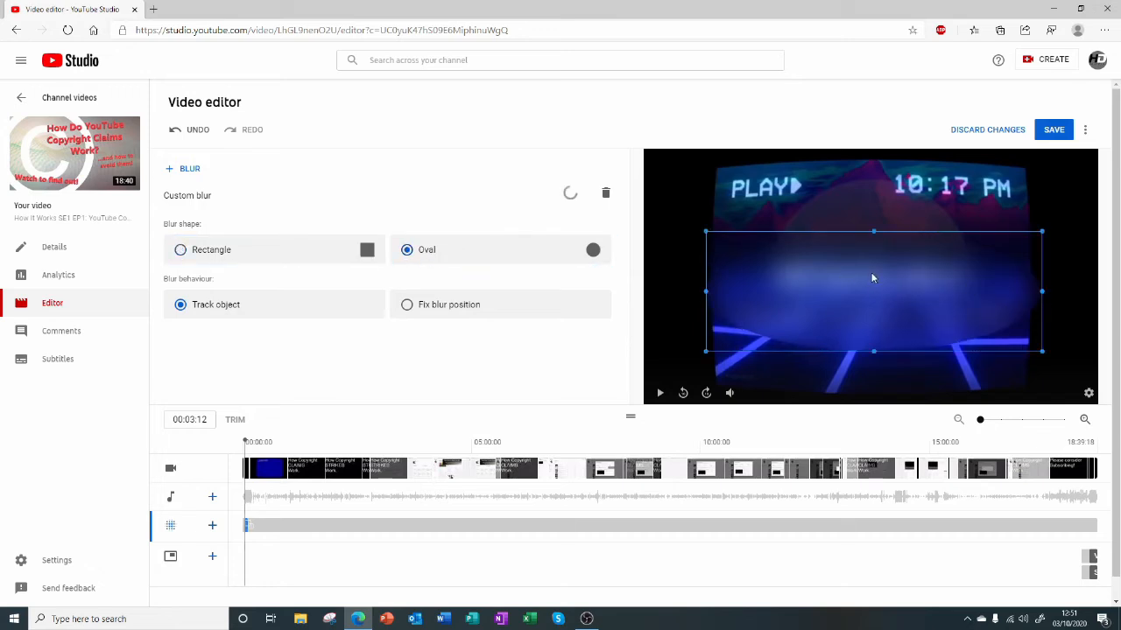
Reposition the oval blur around the channel title and narrow it to a near-circle over the middle.
{"action": "mouse_move", "coordinate": [881, 288]}
{"action": "left_mouse_down"}
{"action": "mouse_move", "coordinate": [896, 281]}
{"action": "mouse_move", "coordinate": [870, 295]}
{"action": "mouse_move", "coordinate": [898, 277]}
{"action": "left_mouse_up"}
{"action": "mouse_move", "coordinate": [872, 331]}
{"action": "left_mouse_down"}
{"action": "mouse_move", "coordinate": [871, 315]}
{"action": "mouse_move", "coordinate": [866, 325]}
{"action": "left_mouse_up"}
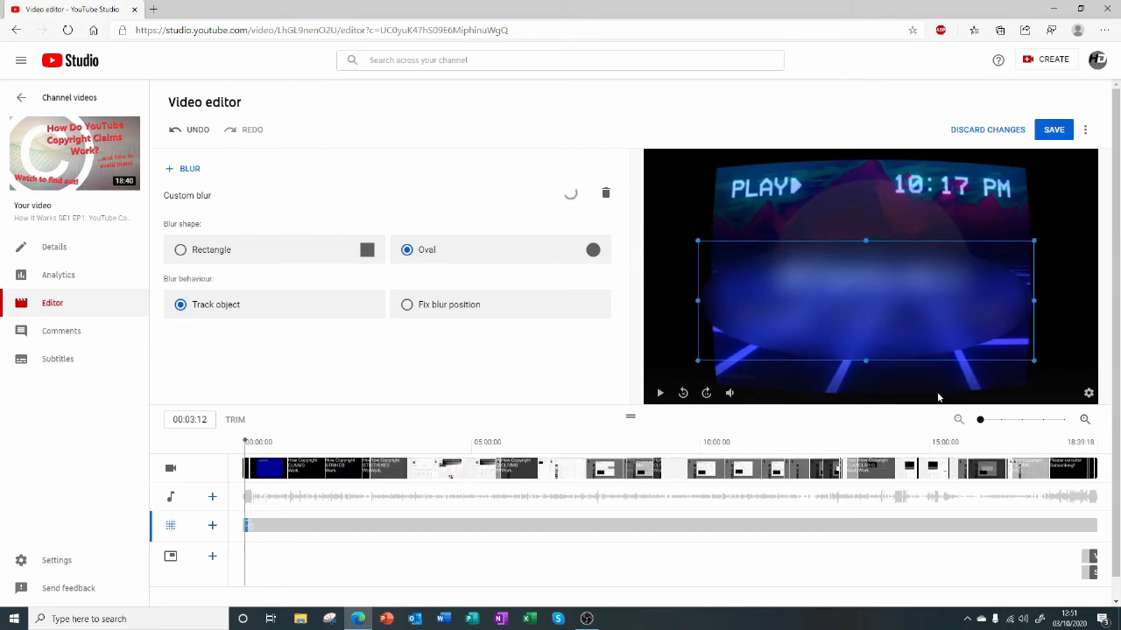
{"action": "left_click_drag", "start_coordinate": [1034, 304], "coordinate": [1028, 305]}
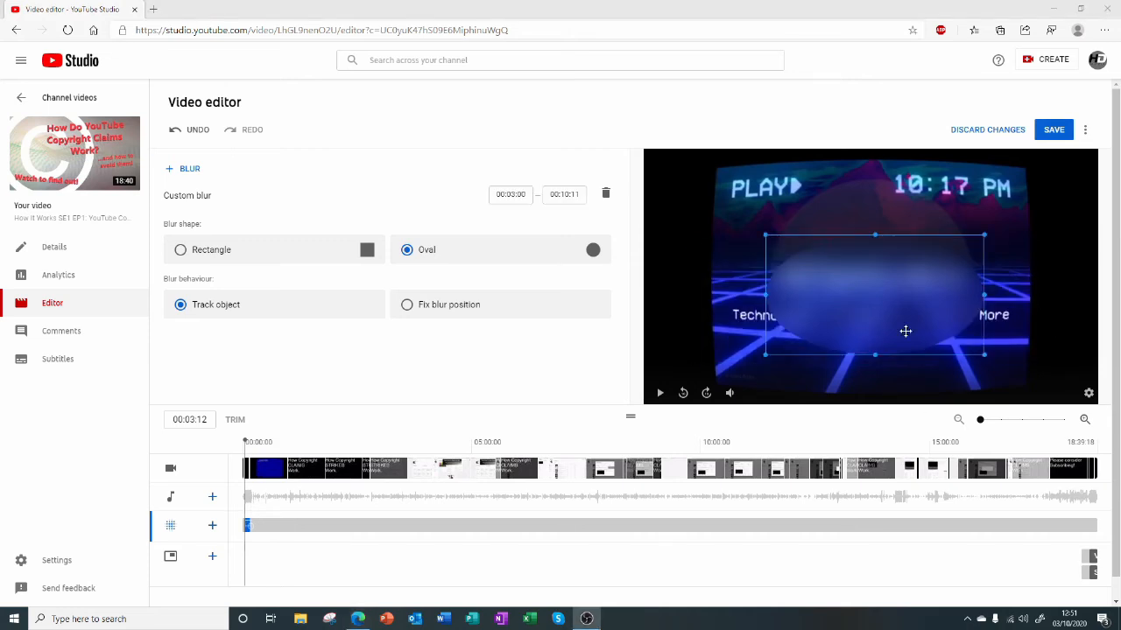
{"action": "left_click_drag", "start_coordinate": [805, 313], "coordinate": [737, 315]}
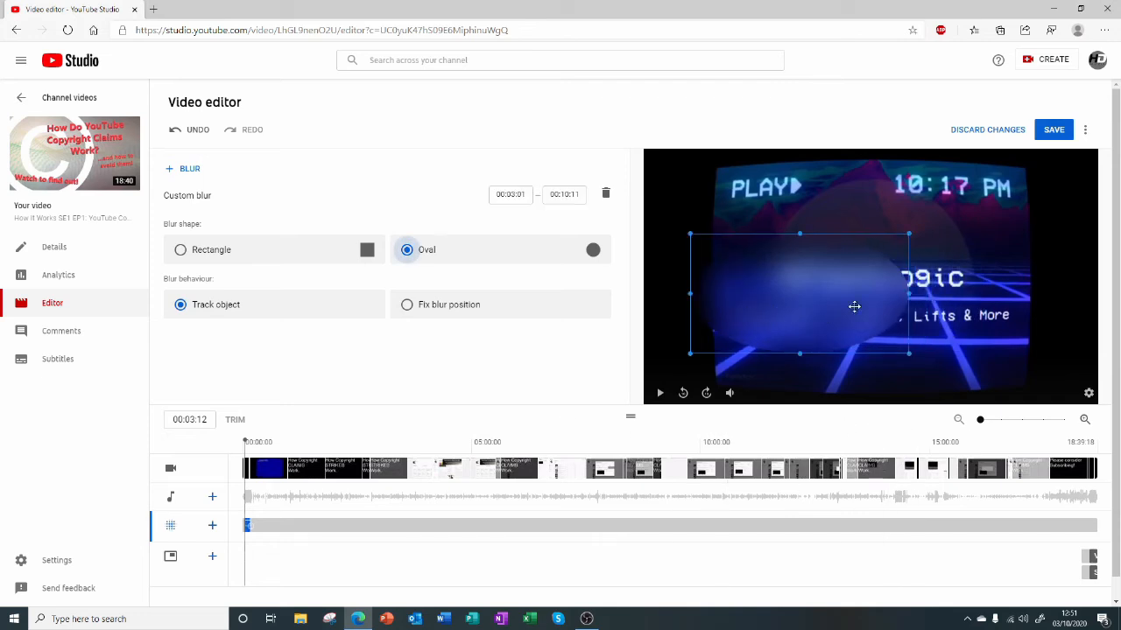
{"action": "left_click_drag", "start_coordinate": [910, 293], "coordinate": [887, 283]}
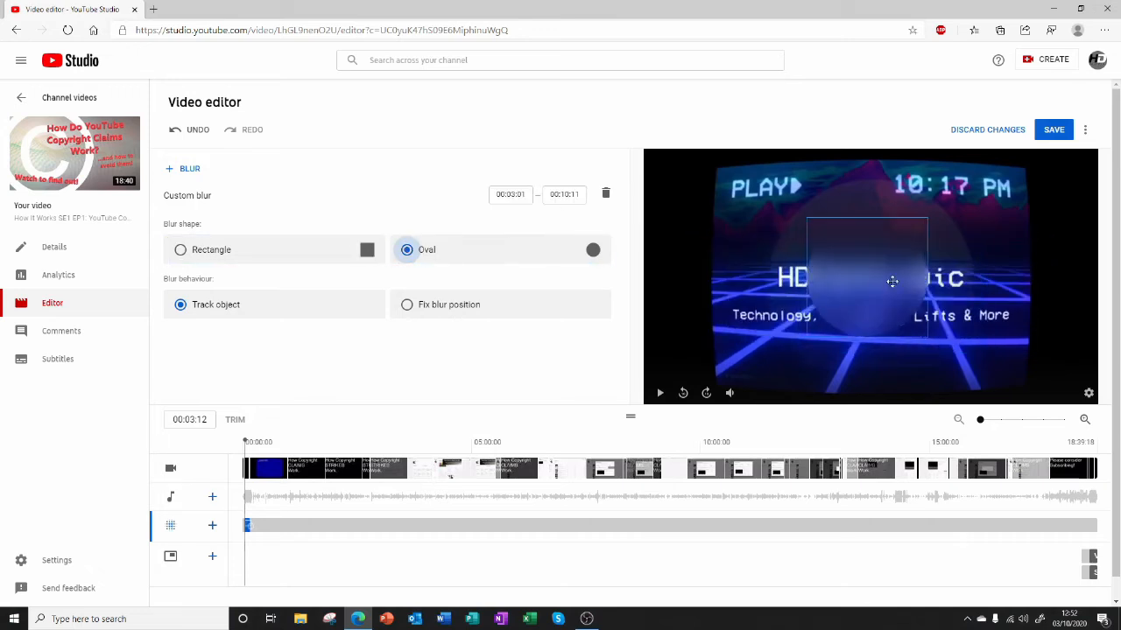
Switch the blur shape back and forth between Rectangle and Oval, ending on Rectangle.
{"action": "left_click", "coordinate": [363, 263]}
{"action": "left_click", "coordinate": [437, 256]}
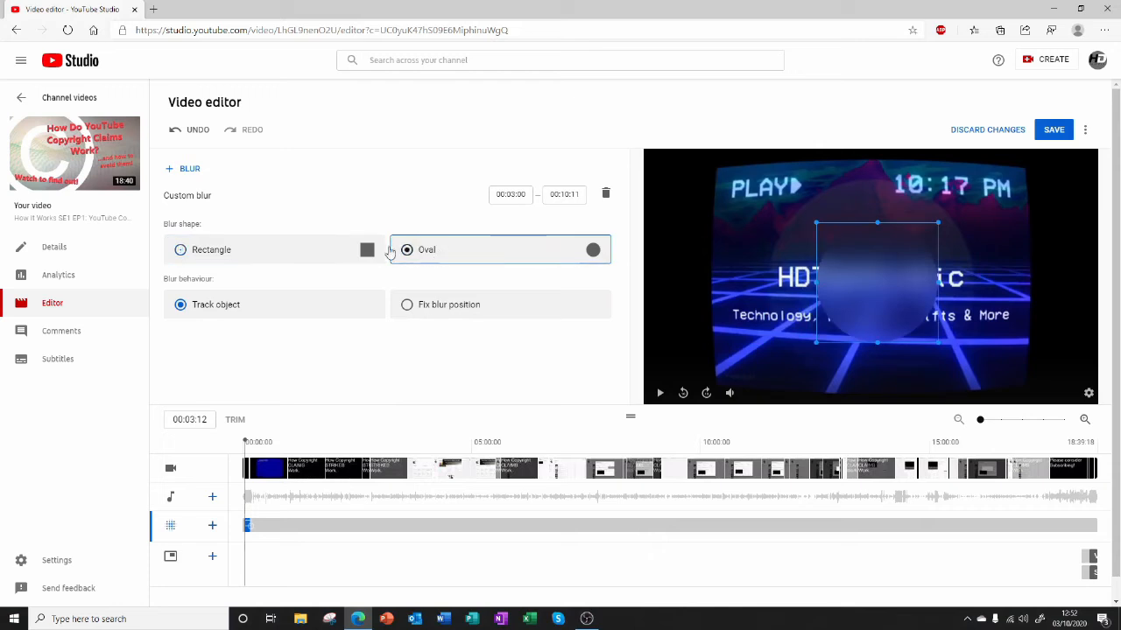
{"action": "left_click", "coordinate": [368, 257]}
{"action": "left_click", "coordinate": [440, 258]}
{"action": "left_click", "coordinate": [368, 258]}
{"action": "left_click", "coordinate": [368, 254]}
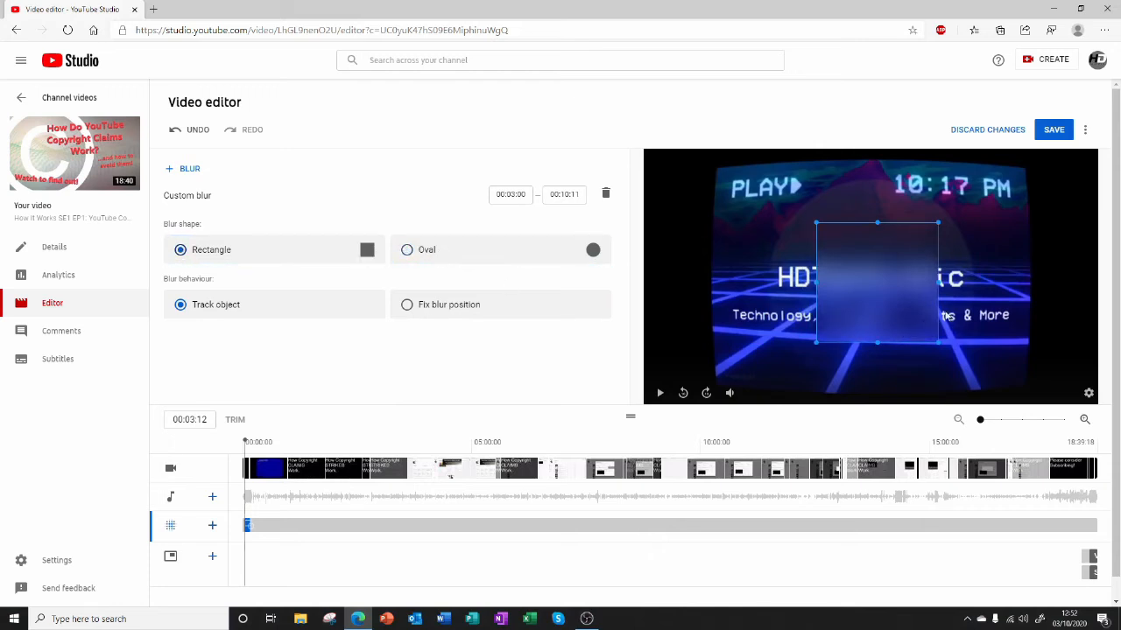
Shift the blur slightly over the title and compare the Oval and Rectangle shapes on it again.
{"action": "mouse_move", "coordinate": [894, 302]}
{"action": "left_mouse_down"}
{"action": "mouse_move", "coordinate": [828, 293]}
{"action": "mouse_move", "coordinate": [866, 298]}
{"action": "mouse_move", "coordinate": [801, 317]}
{"action": "mouse_move", "coordinate": [912, 304]}
{"action": "left_mouse_up"}
{"action": "left_click", "coordinate": [430, 258]}
{"action": "left_click", "coordinate": [368, 260]}
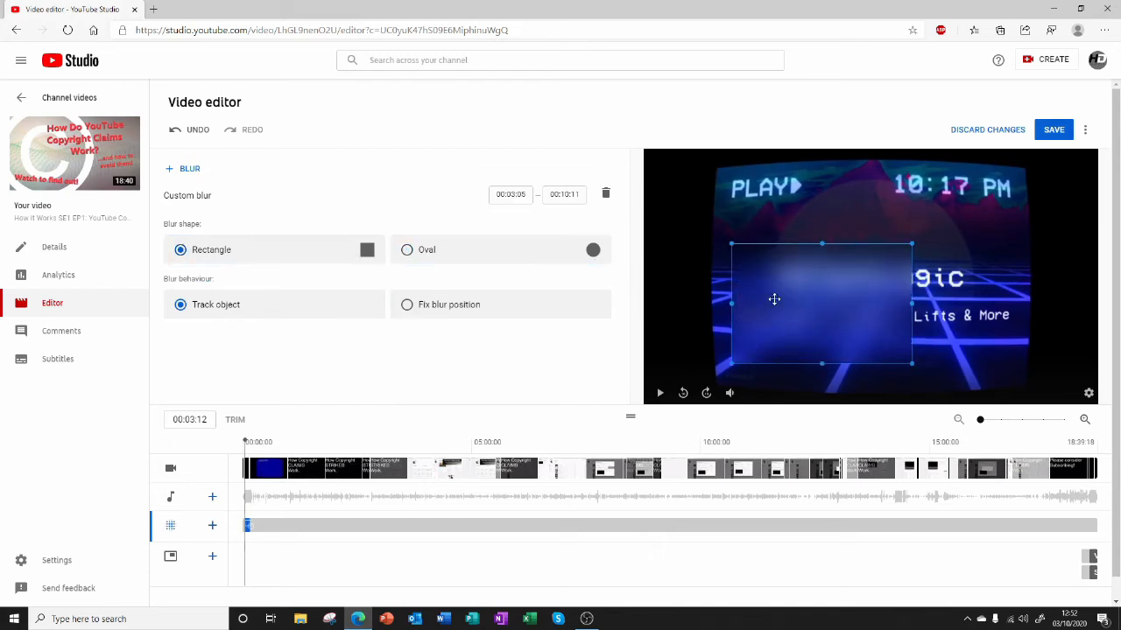
Fit the rectangular blur over the whole title and tagline, and play the intro from the start with object tracking.
{"action": "mouse_move", "coordinate": [774, 298]}
{"action": "left_mouse_down"}
{"action": "mouse_move", "coordinate": [832, 290]}
{"action": "mouse_move", "coordinate": [770, 297]}
{"action": "left_mouse_up"}
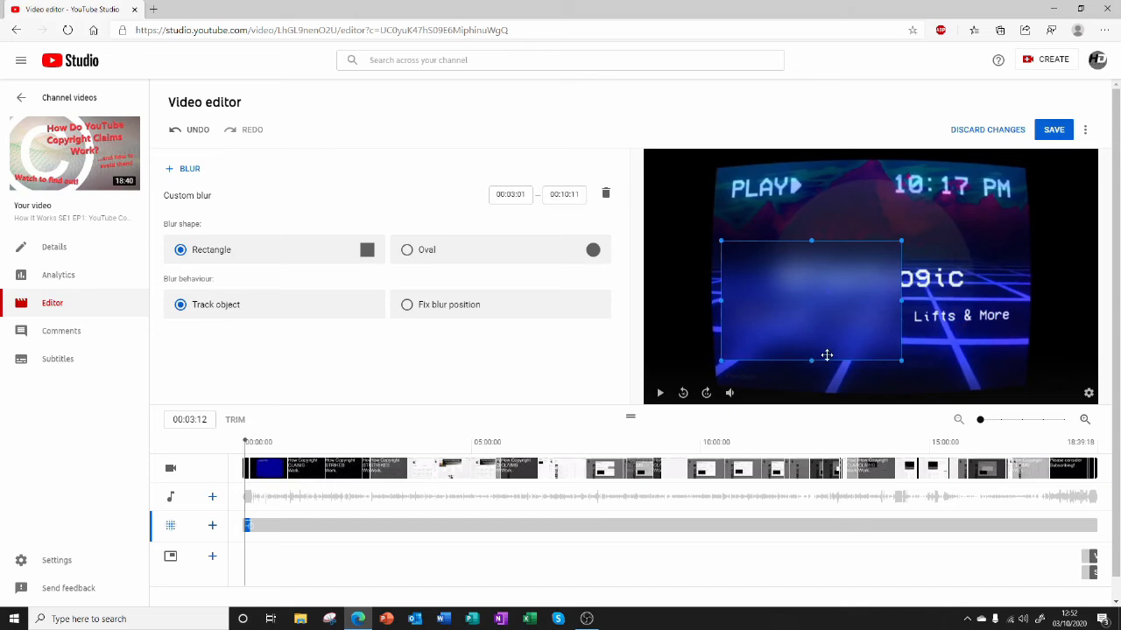
{"action": "left_click_drag", "start_coordinate": [809, 359], "coordinate": [816, 337]}
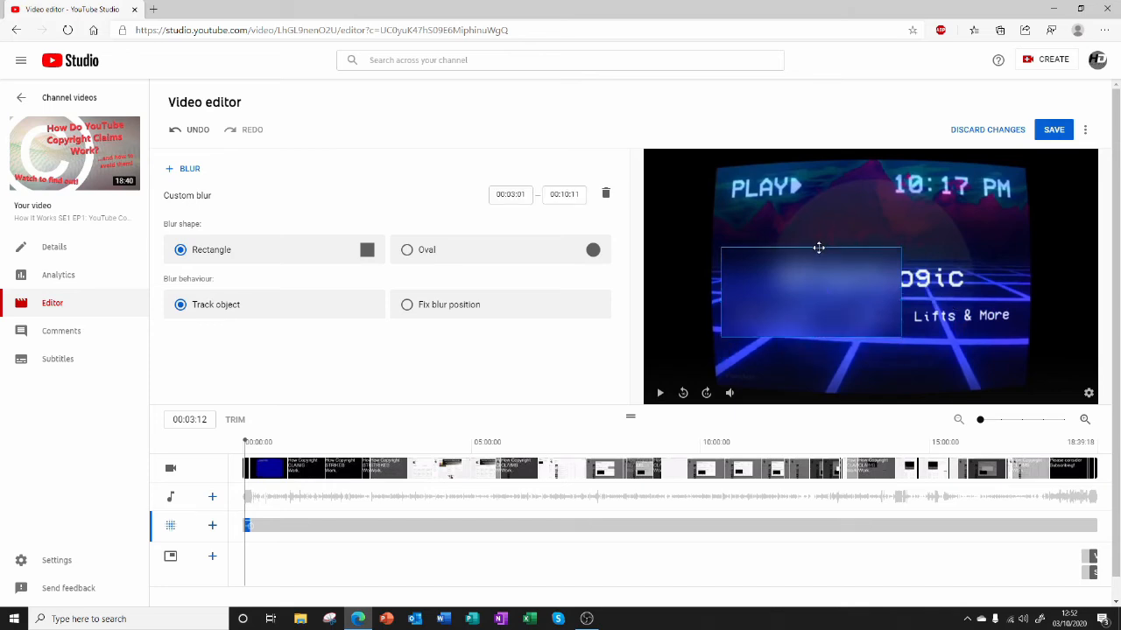
{"action": "left_click_drag", "start_coordinate": [902, 302], "coordinate": [1015, 311]}
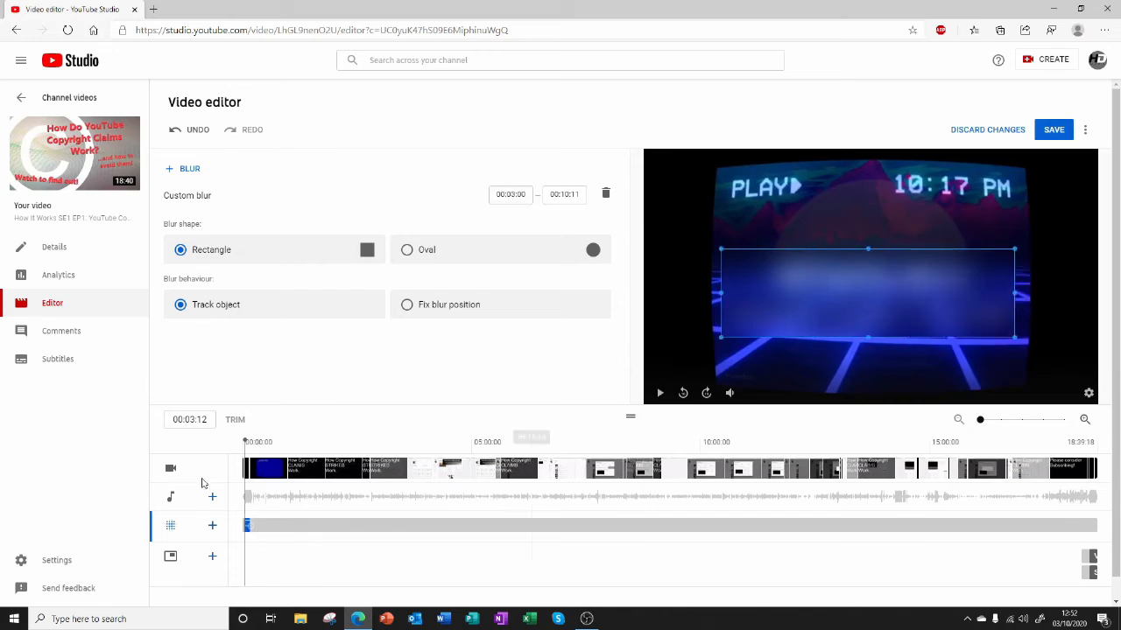
{"action": "left_click", "coordinate": [242, 436]}
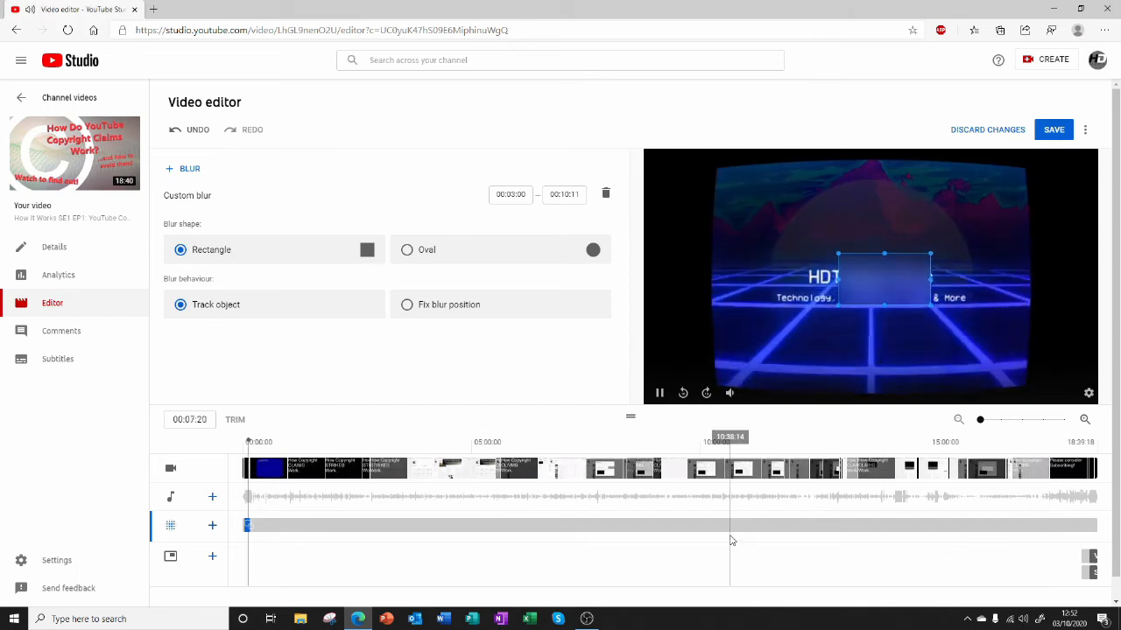
{"action": "key", "text": "space"}
Refit the rectangular blur over the title at 00:03:20 with Fix blur position, and play the intro from the start.
{"action": "left_click_drag", "start_coordinate": [255, 442], "coordinate": [247, 442]}
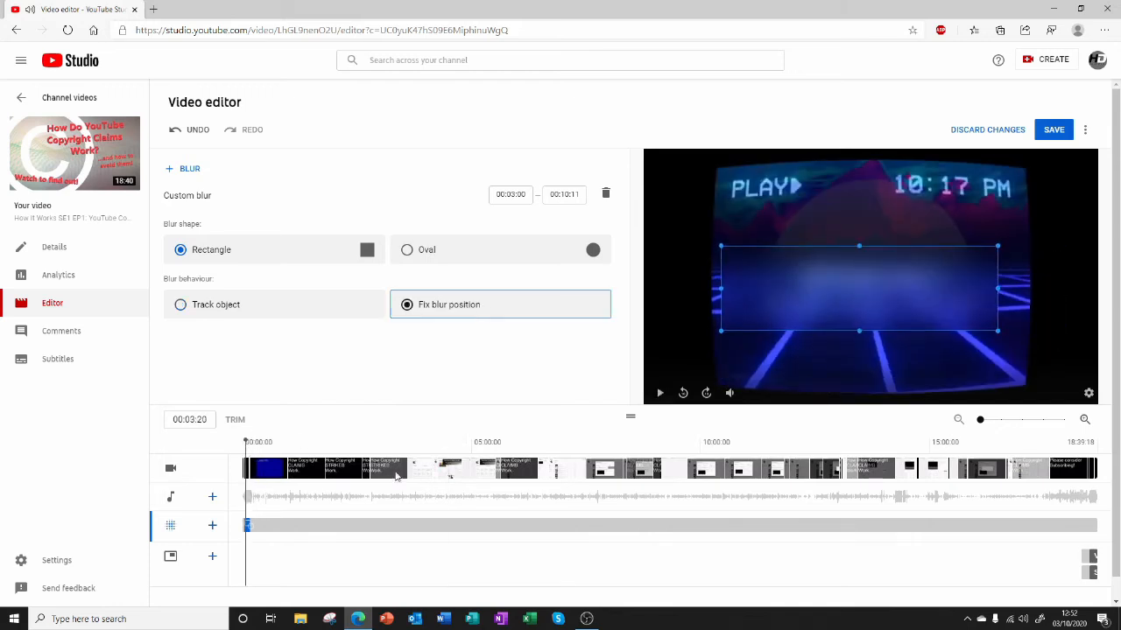
{"action": "left_click", "coordinate": [243, 442]}
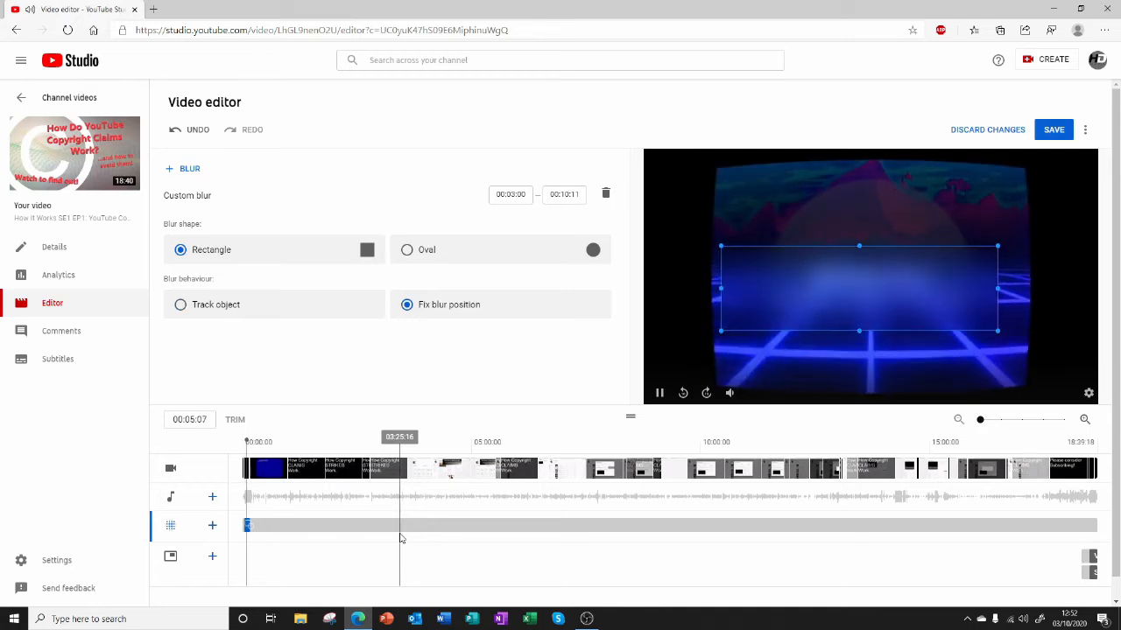
Set the blur behaviour back to Track object and discard all unsaved blur changes.
{"action": "left_click", "coordinate": [271, 314]}
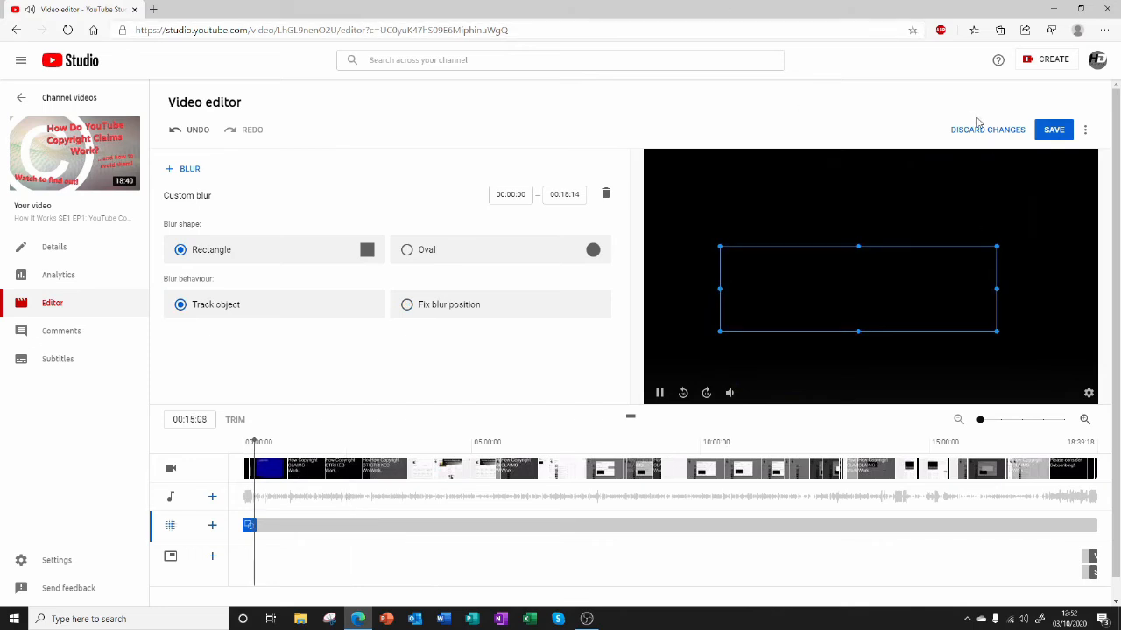
{"action": "left_click", "coordinate": [1006, 135]}
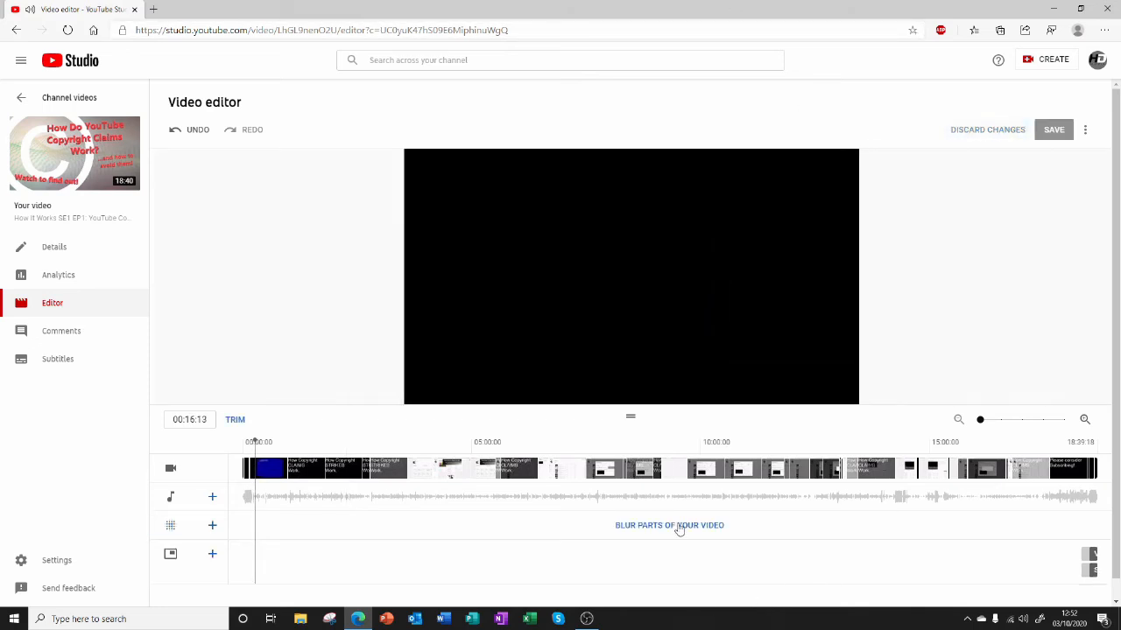
Apply a face blur to all detected faces and pause playback at 00:24:20.
{"action": "left_click", "coordinate": [720, 532]}
{"action": "left_click", "coordinate": [648, 525]}
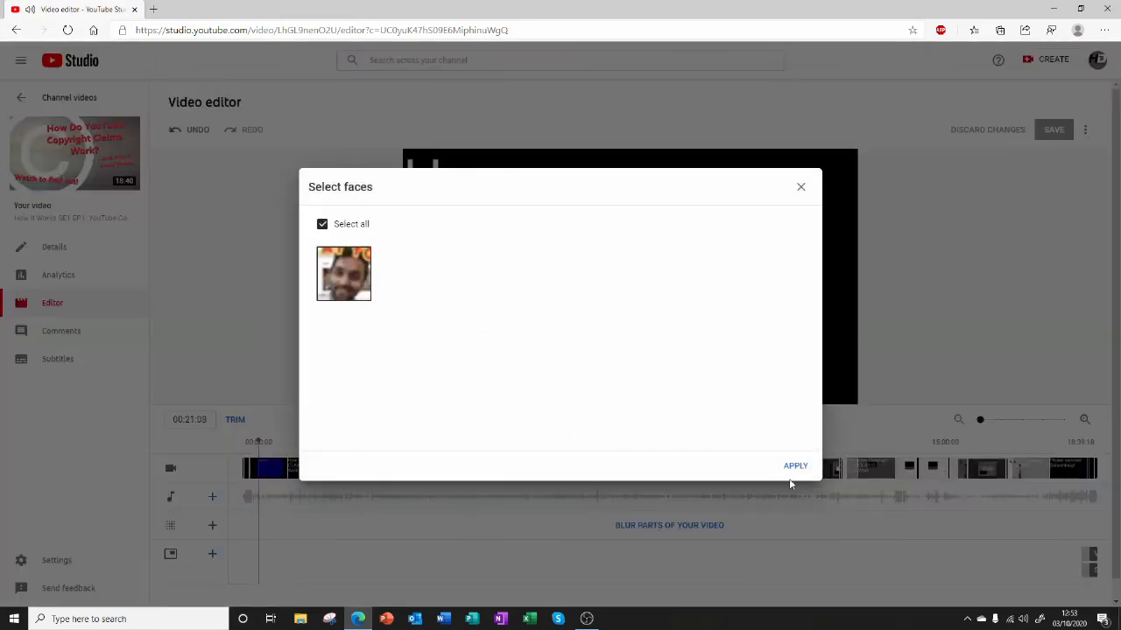
{"action": "left_click", "coordinate": [796, 469]}
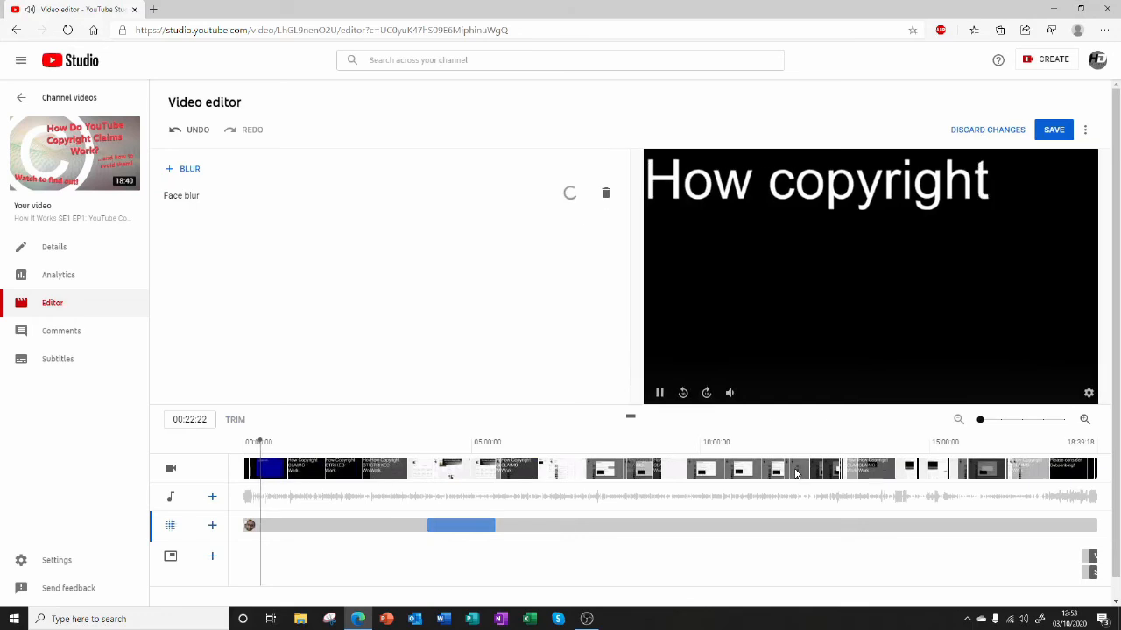
{"action": "left_click", "coordinate": [659, 393]}
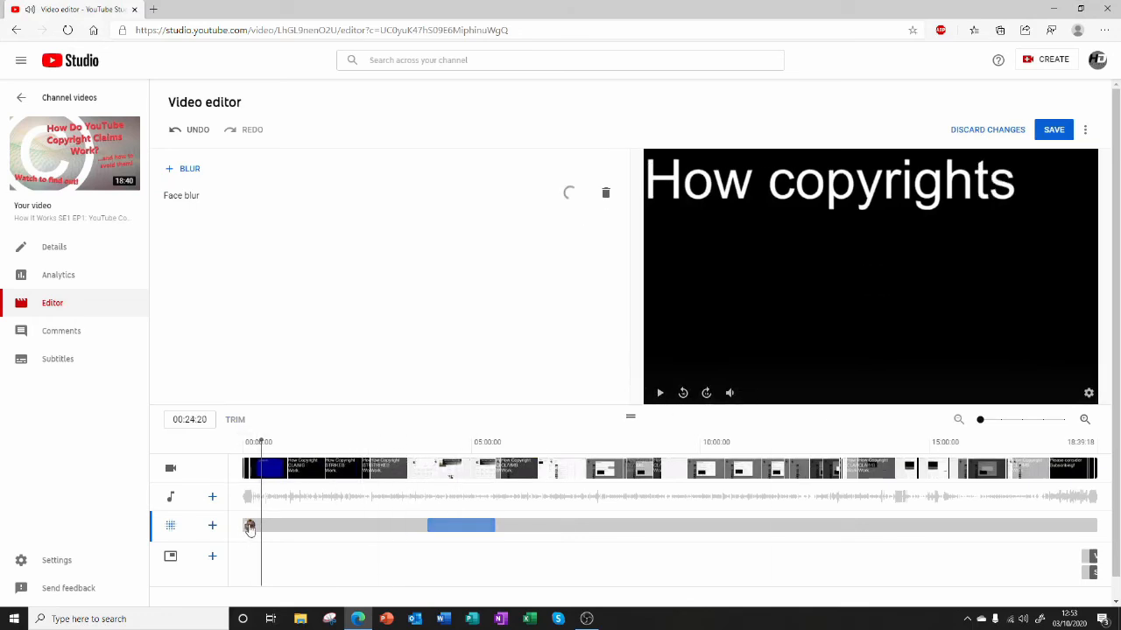
Play the face-blurred section from about 04:03:02 and pause at 04:05:07.
{"action": "left_click", "coordinate": [429, 441]}
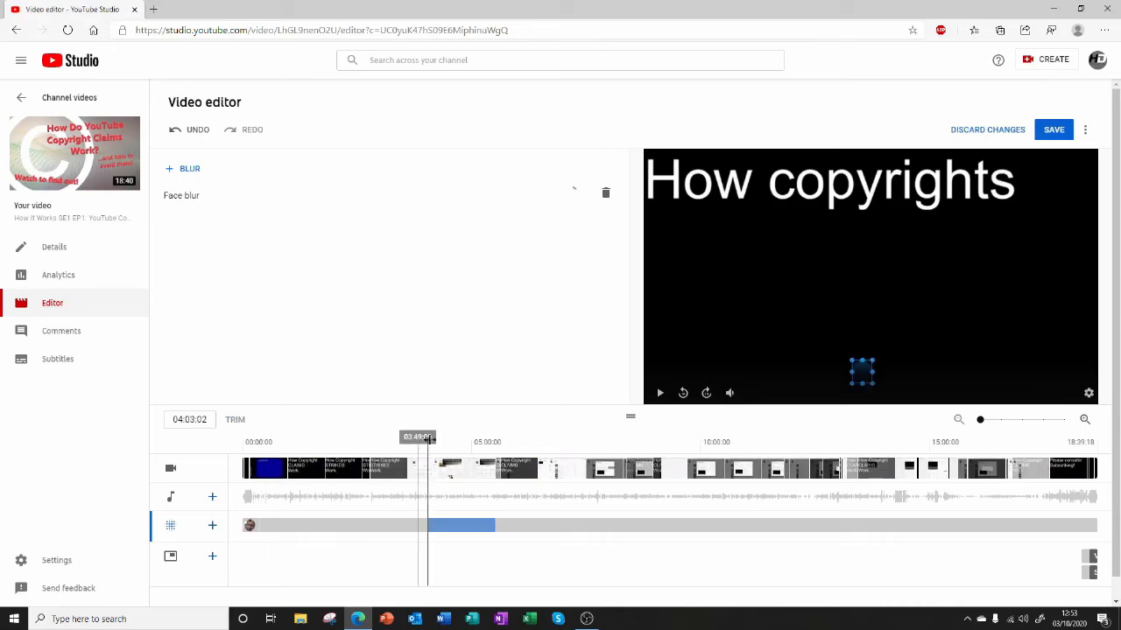
{"action": "left_click_drag", "start_coordinate": [426, 439], "coordinate": [423, 439]}
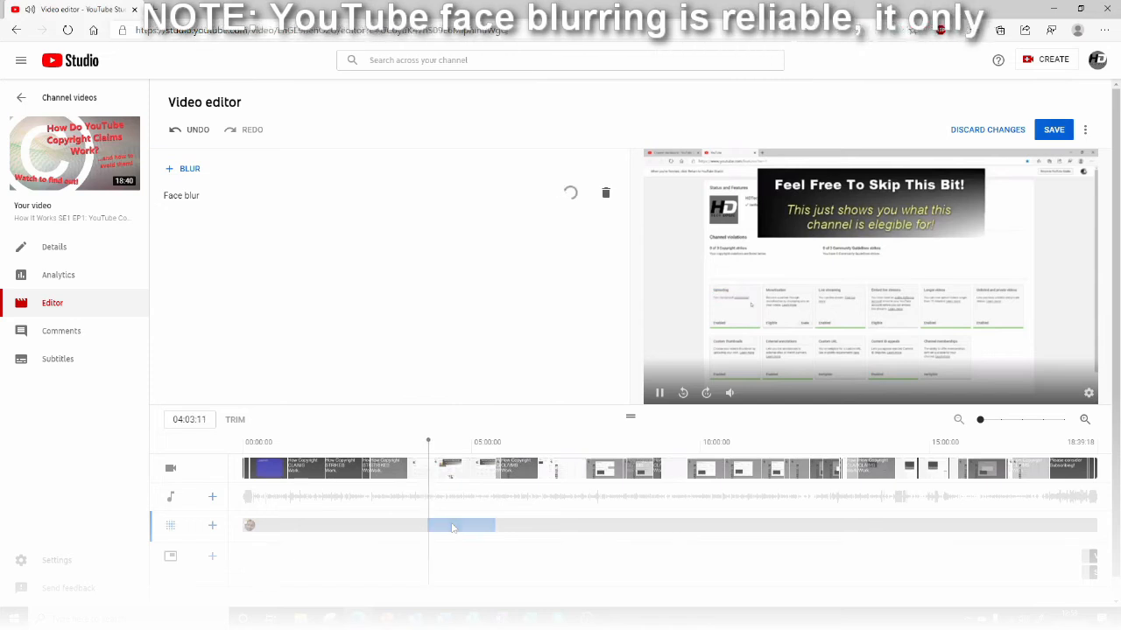
{"action": "key", "text": "space"}
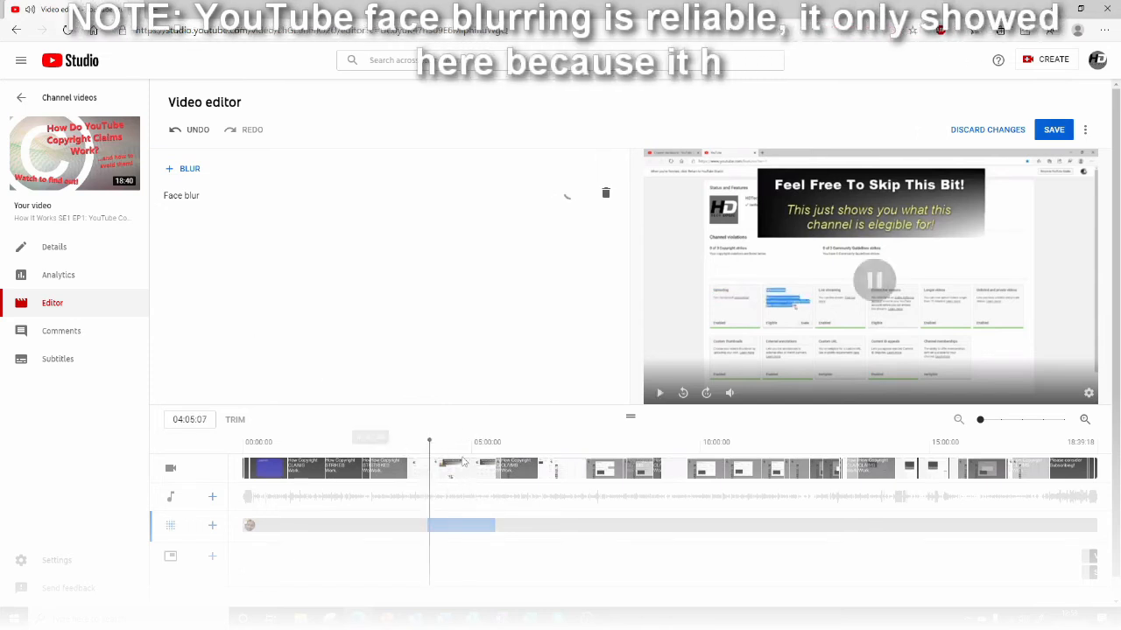
Move the playhead back to 00:29:14 near the start of the timeline.
{"action": "left_click_drag", "start_coordinate": [430, 446], "coordinate": [264, 442]}
{"action": "right_click", "coordinate": [248, 528]}
{"action": "left_click", "coordinate": [302, 539]}
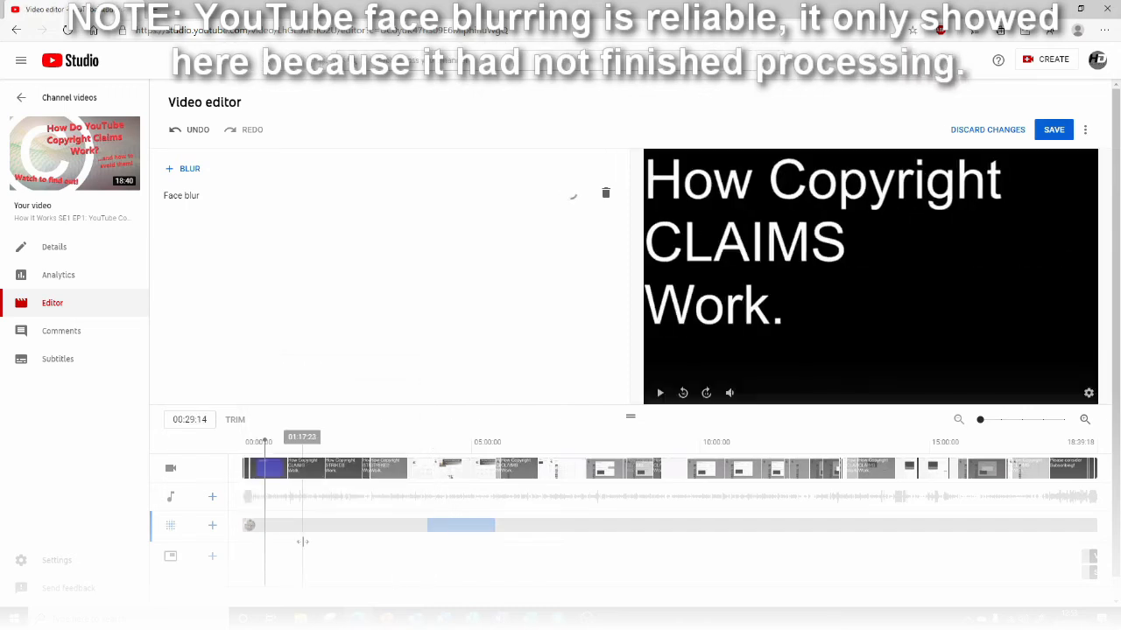
Discard the unsaved face blur changes.
{"action": "left_click", "coordinate": [969, 132]}
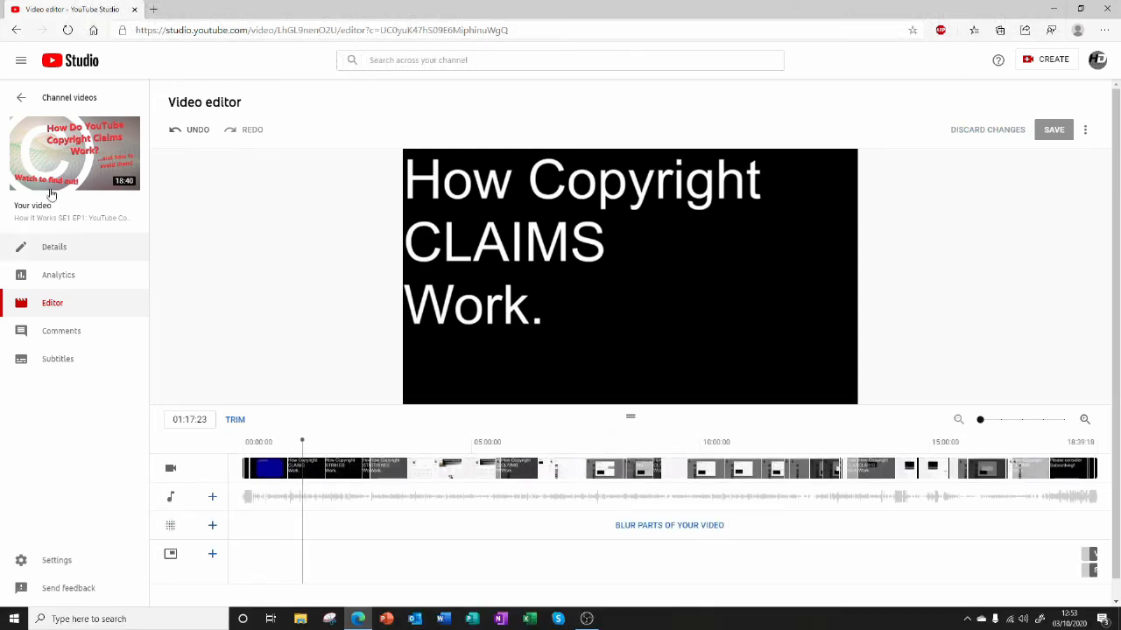
{"action": "mouse_move", "coordinate": [542, 344]}
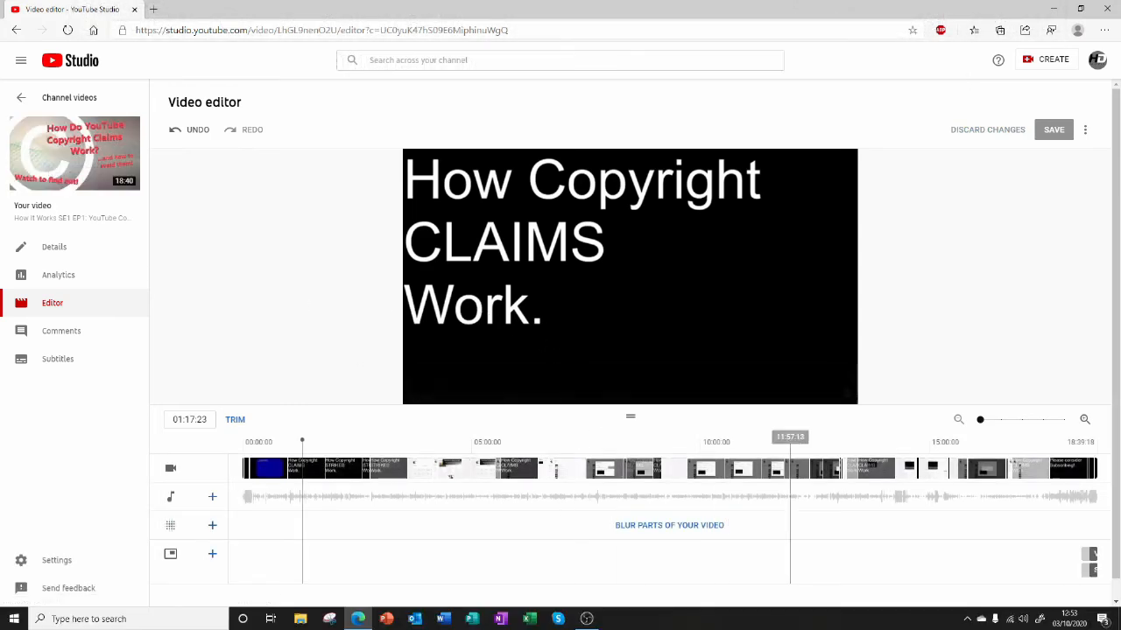
{"action": "left_click", "coordinate": [663, 525]}
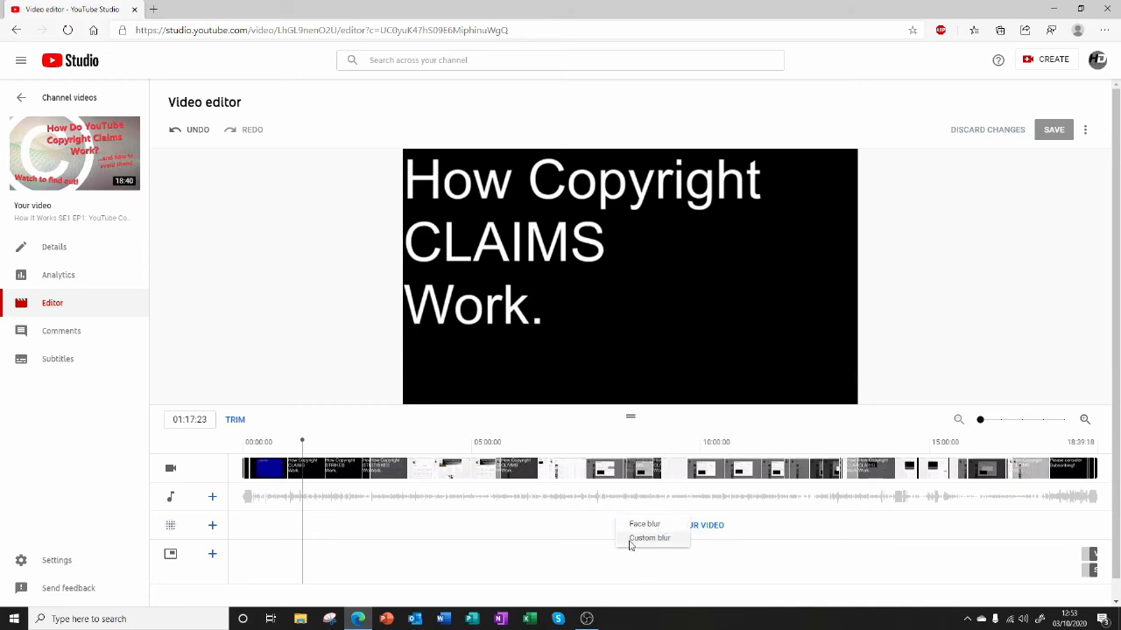
{"action": "left_click", "coordinate": [629, 541]}
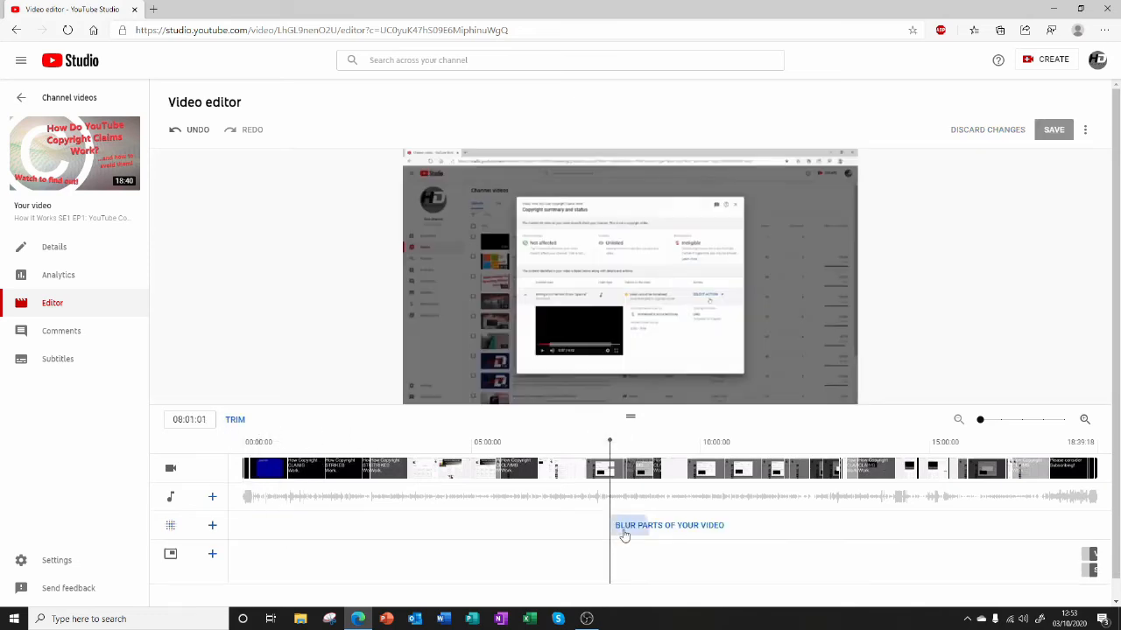
{"action": "left_click", "coordinate": [624, 530]}
{"action": "left_click_drag", "start_coordinate": [521, 449], "coordinate": [59, 446]}
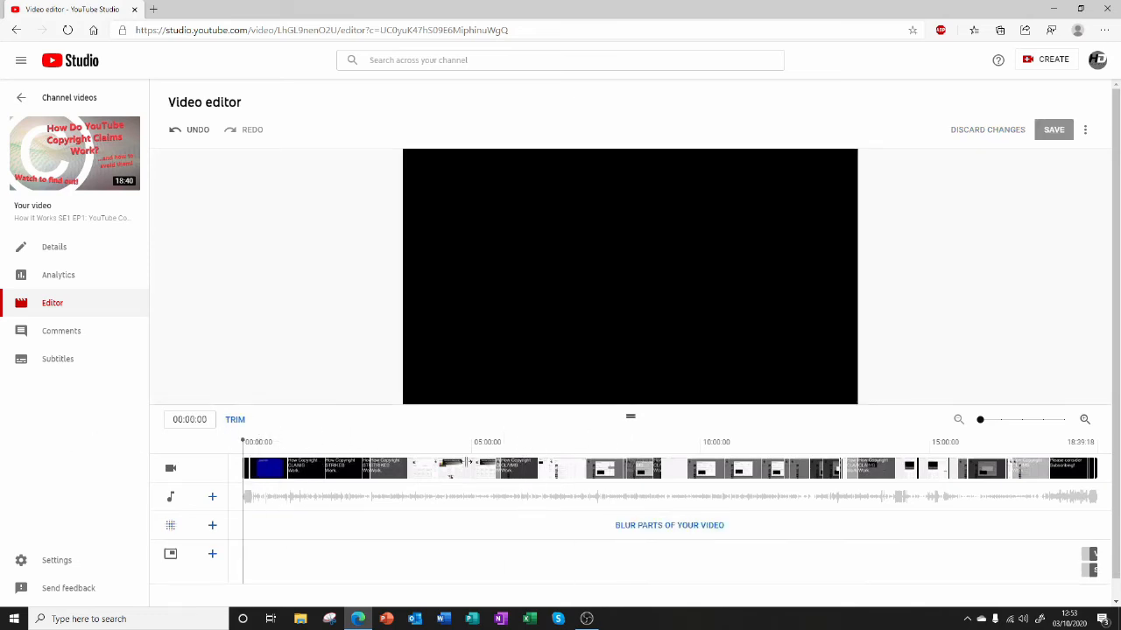
Add a rectangular custom blur starting at 00:00:00 with Track object behaviour, and view the blur types available for a further blur.
{"action": "left_click", "coordinate": [648, 526]}
{"action": "left_click", "coordinate": [656, 538]}
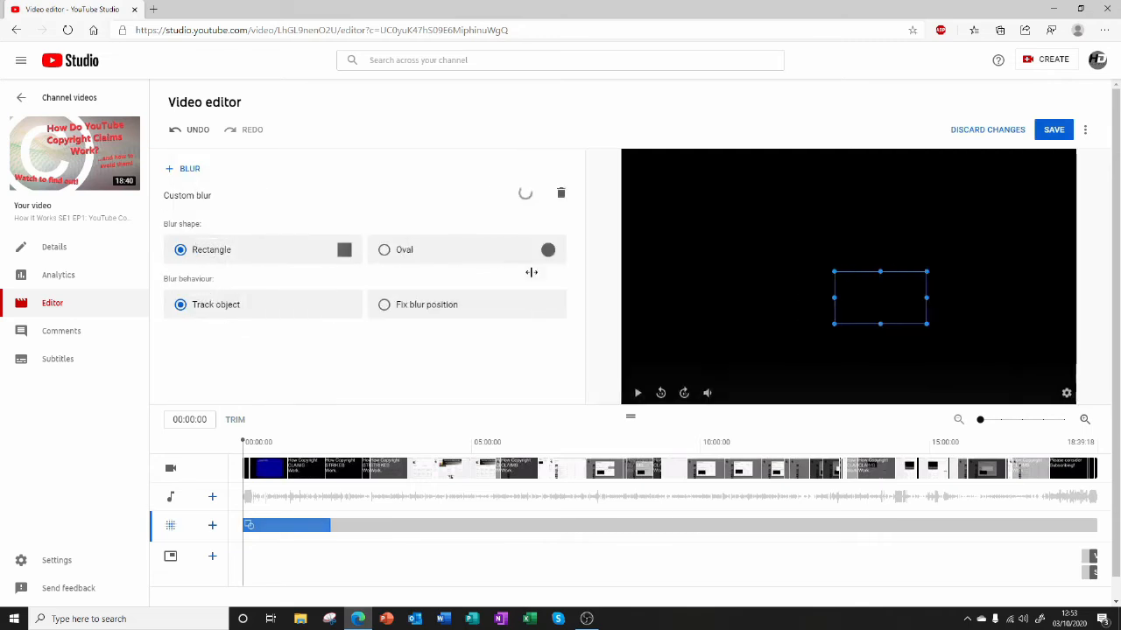
{"action": "left_click", "coordinate": [189, 172]}
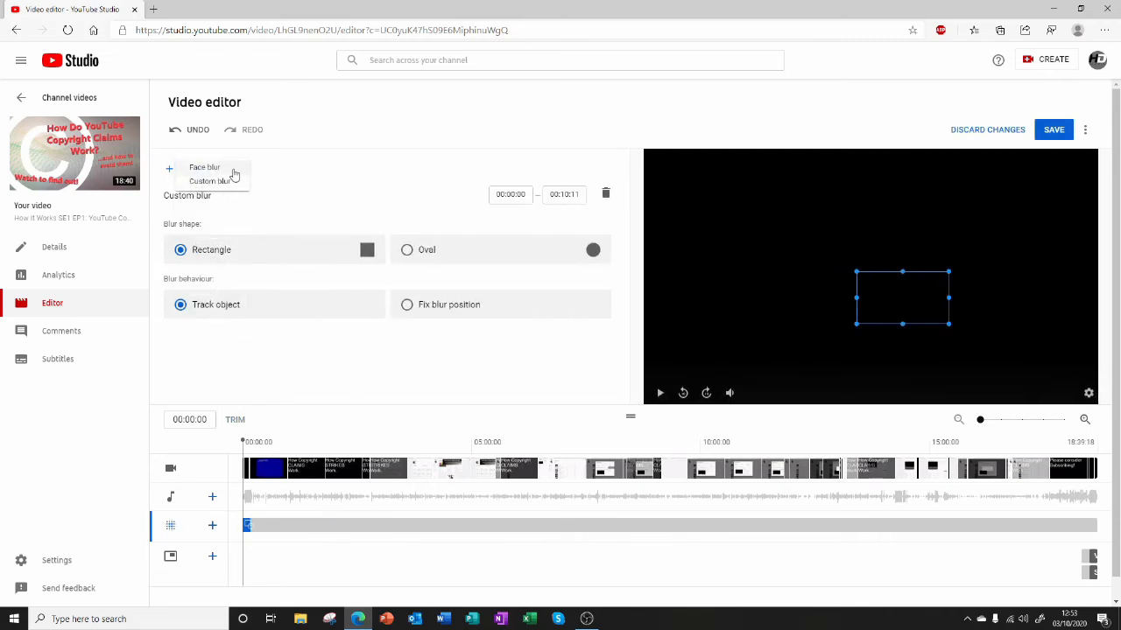
{"action": "left_click_drag", "start_coordinate": [241, 189], "coordinate": [251, 300]}
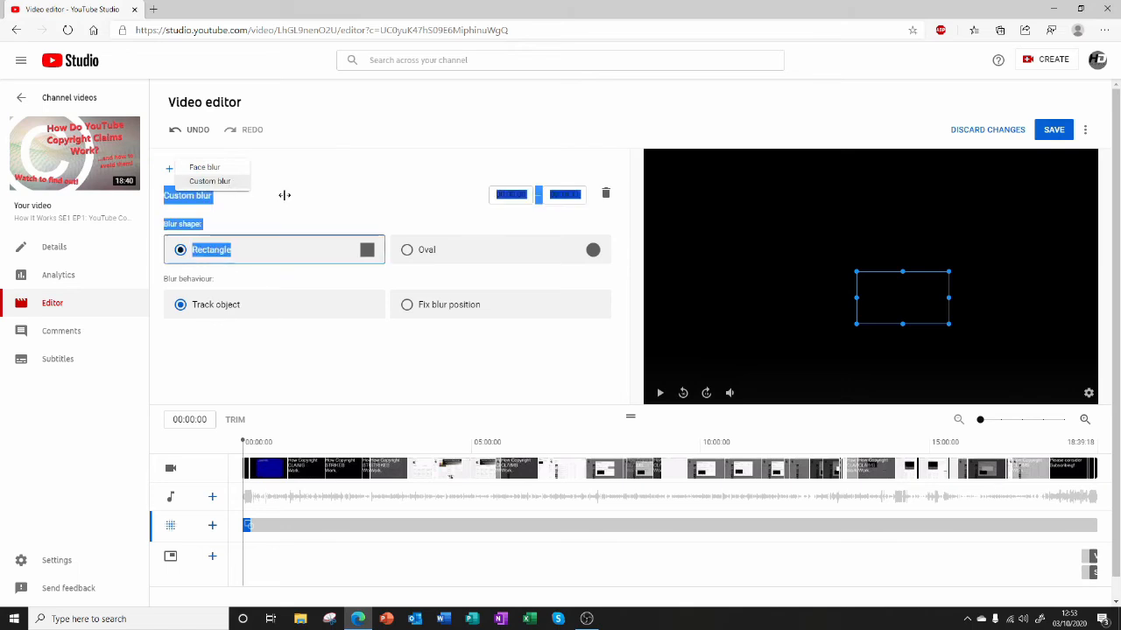
{"action": "left_click", "coordinate": [331, 163]}
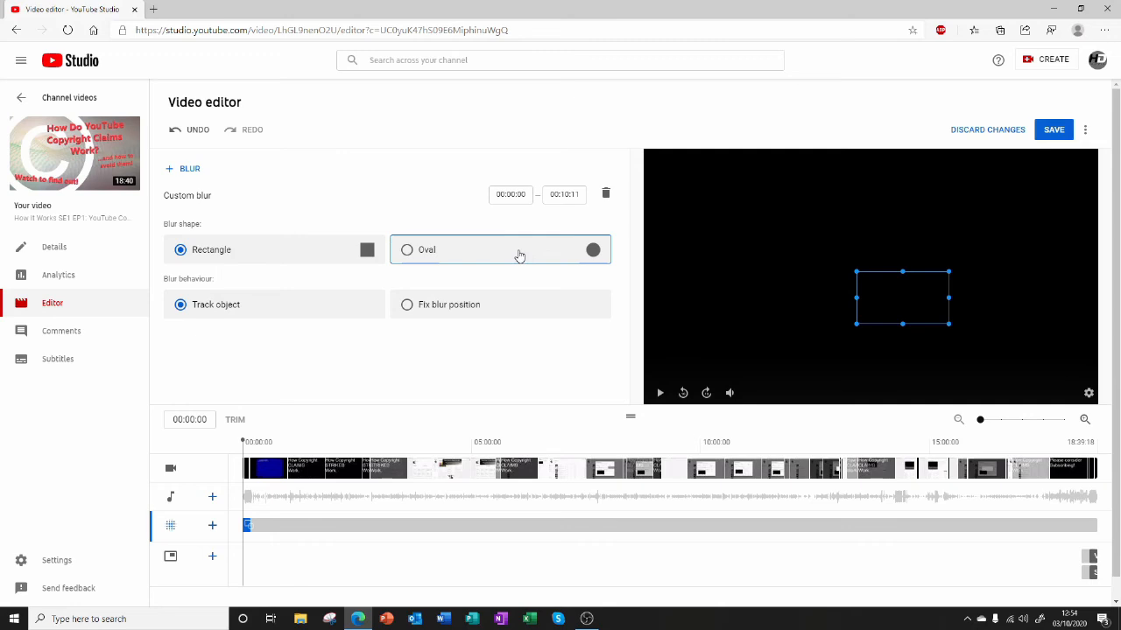
Extend the custom blur so it ends at 00:23:11, and discard all unsaved changes.
{"action": "left_click_drag", "start_coordinate": [556, 194], "coordinate": [607, 212]}
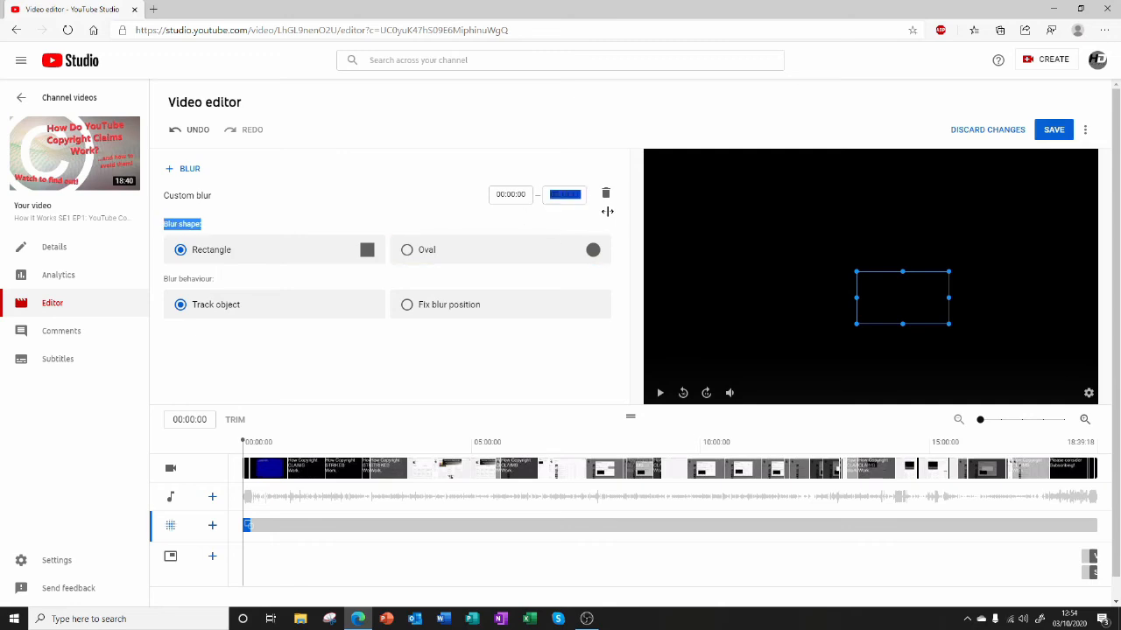
{"action": "left_click", "coordinate": [571, 196]}
{"action": "double_click", "coordinate": [571, 196]}
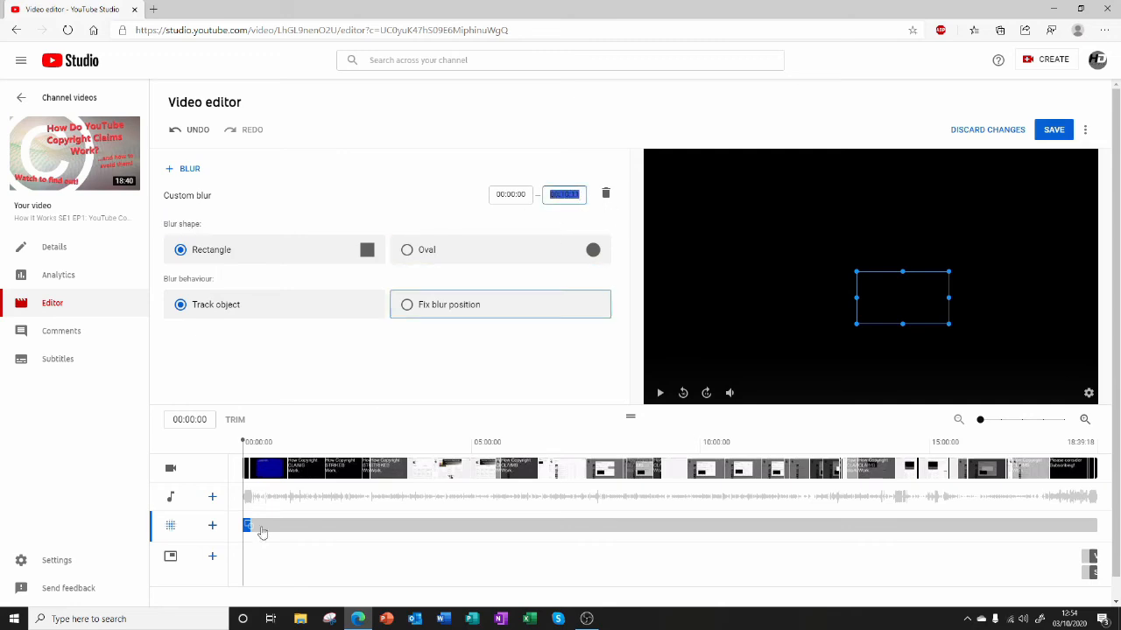
{"action": "left_click_drag", "start_coordinate": [330, 522], "coordinate": [257, 541]}
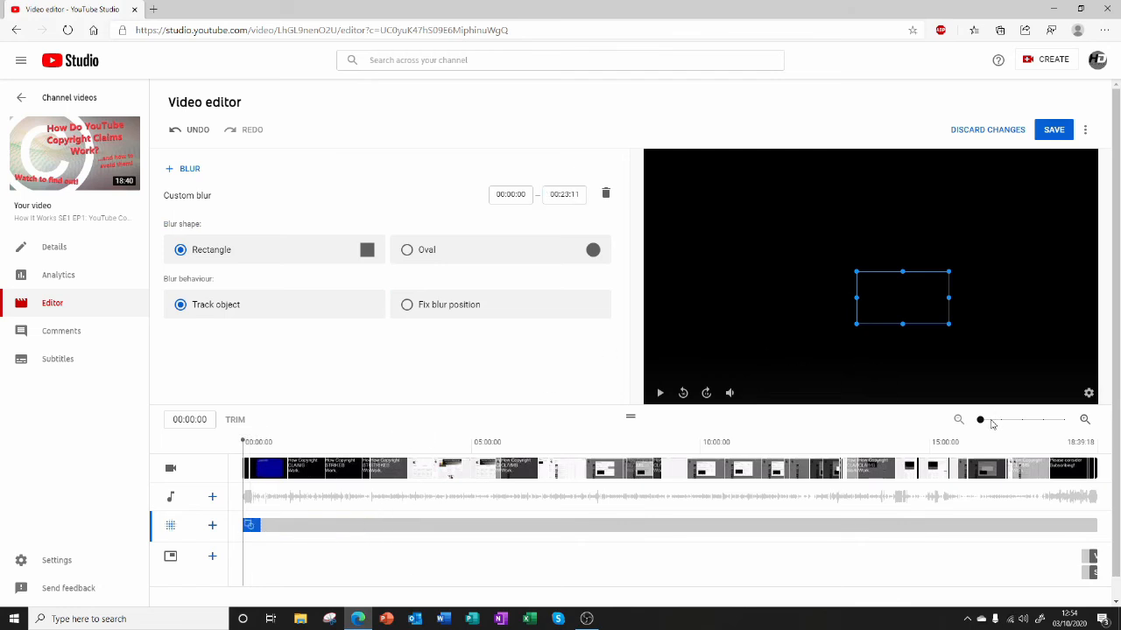
{"action": "mouse_move", "coordinate": [989, 423]}
{"action": "left_mouse_down"}
{"action": "mouse_move", "coordinate": [1063, 422]}
{"action": "mouse_move", "coordinate": [978, 419]}
{"action": "left_mouse_up"}
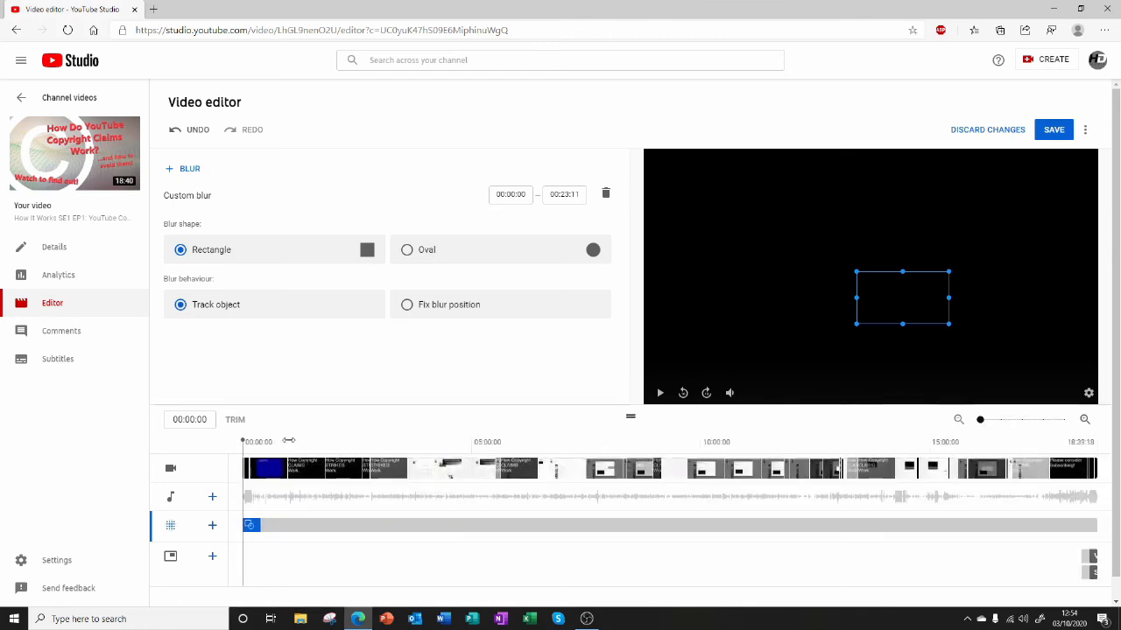
{"action": "left_click", "coordinate": [992, 139]}
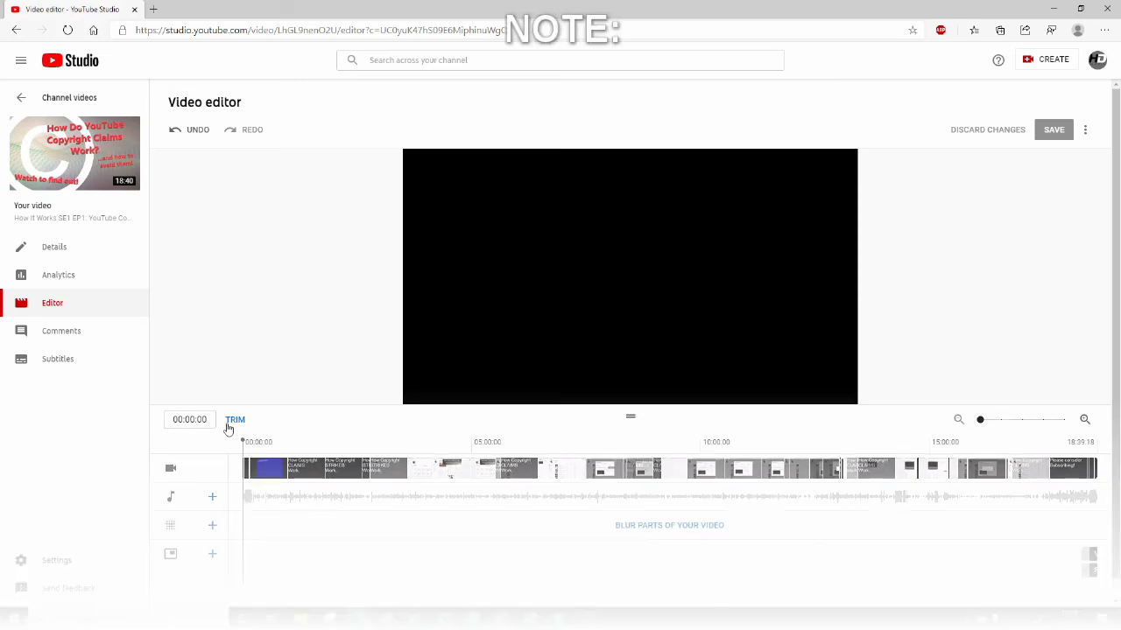
Move the playhead to 02:31:09 and back towards the start of the timeline.
{"action": "left_click", "coordinate": [230, 424]}
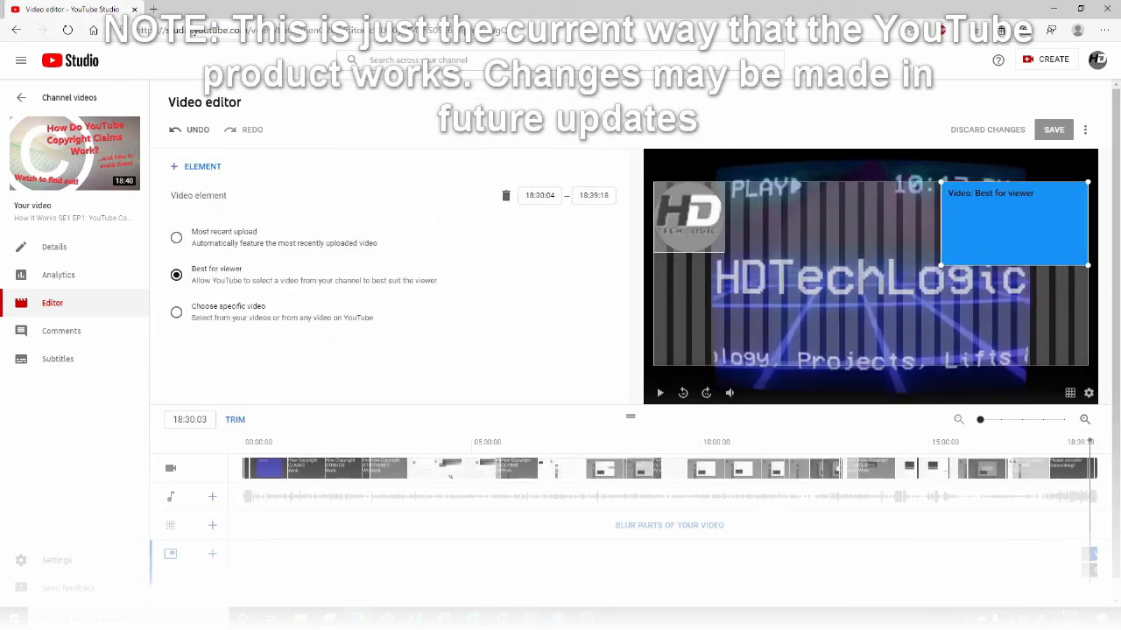
{"action": "left_click", "coordinate": [358, 444]}
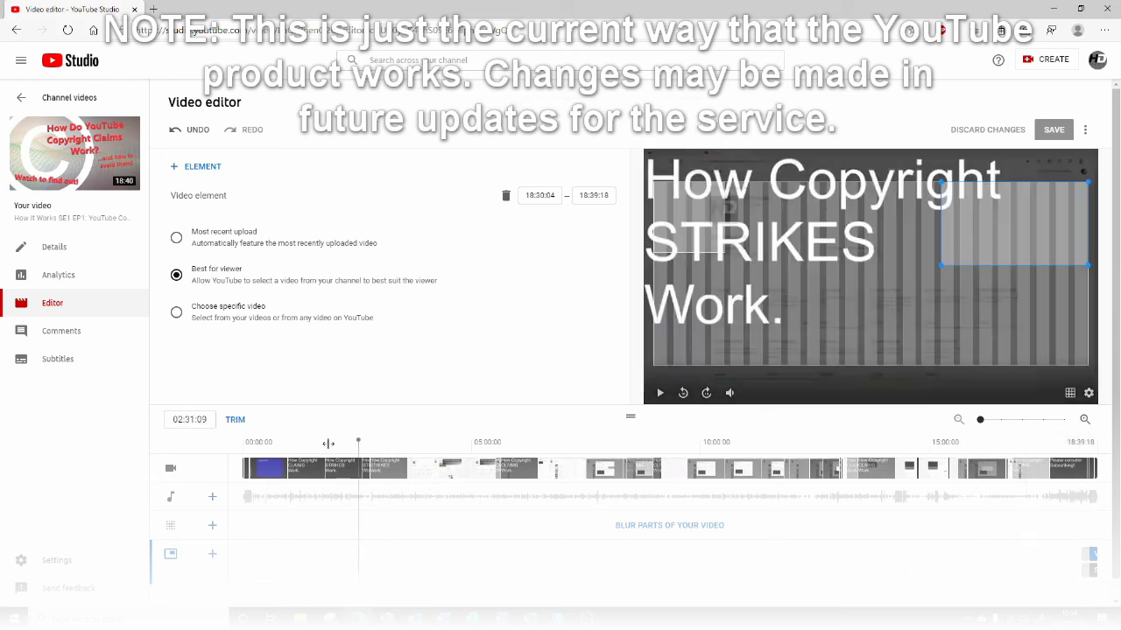
{"action": "left_click_drag", "start_coordinate": [328, 444], "coordinate": [244, 444]}
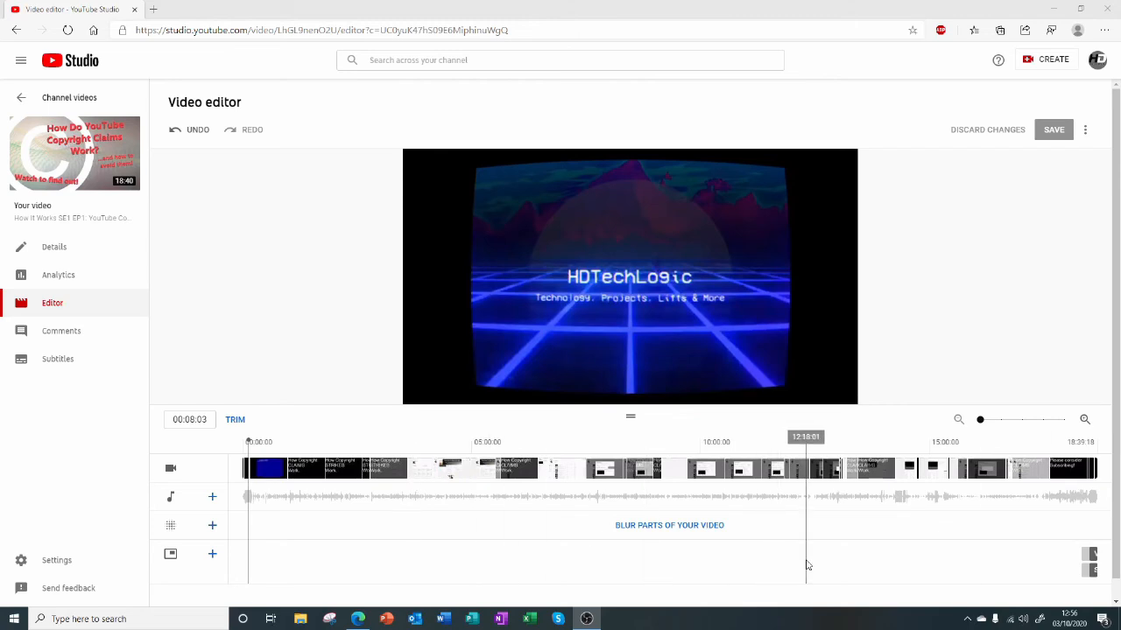
Try a rectangular custom blur from 00:03:00 to 00:10:11 over the HDTechLogic title, delete it and return the playhead to 00:00:00.
{"action": "left_click", "coordinate": [678, 528]}
{"action": "left_click", "coordinate": [666, 539]}
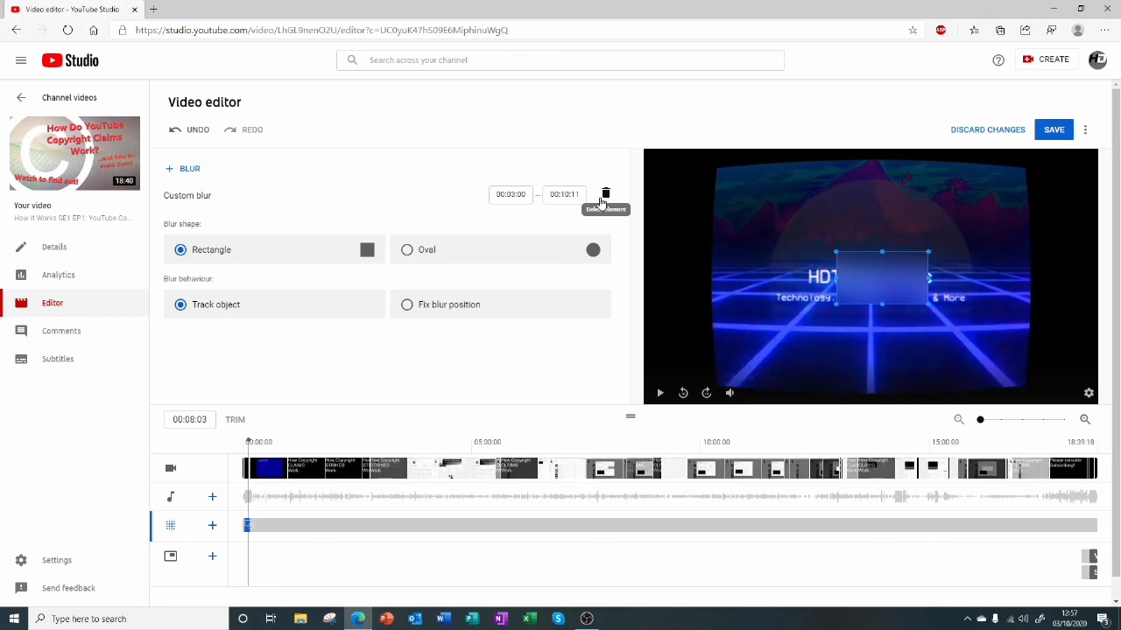
{"action": "left_click", "coordinate": [604, 196]}
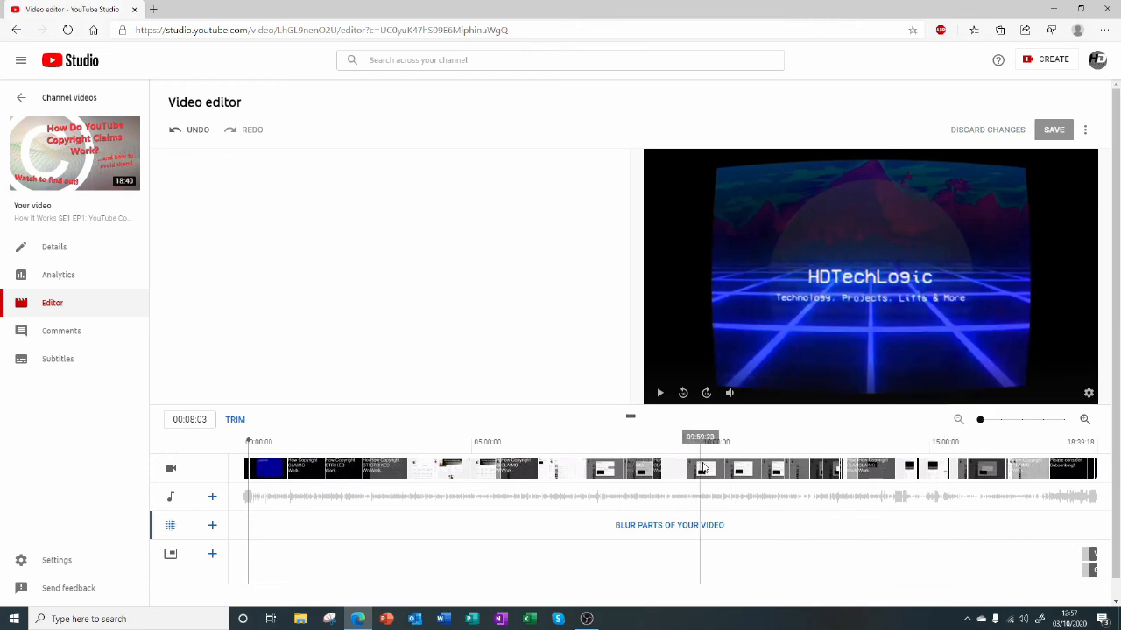
{"action": "left_click", "coordinate": [239, 441]}
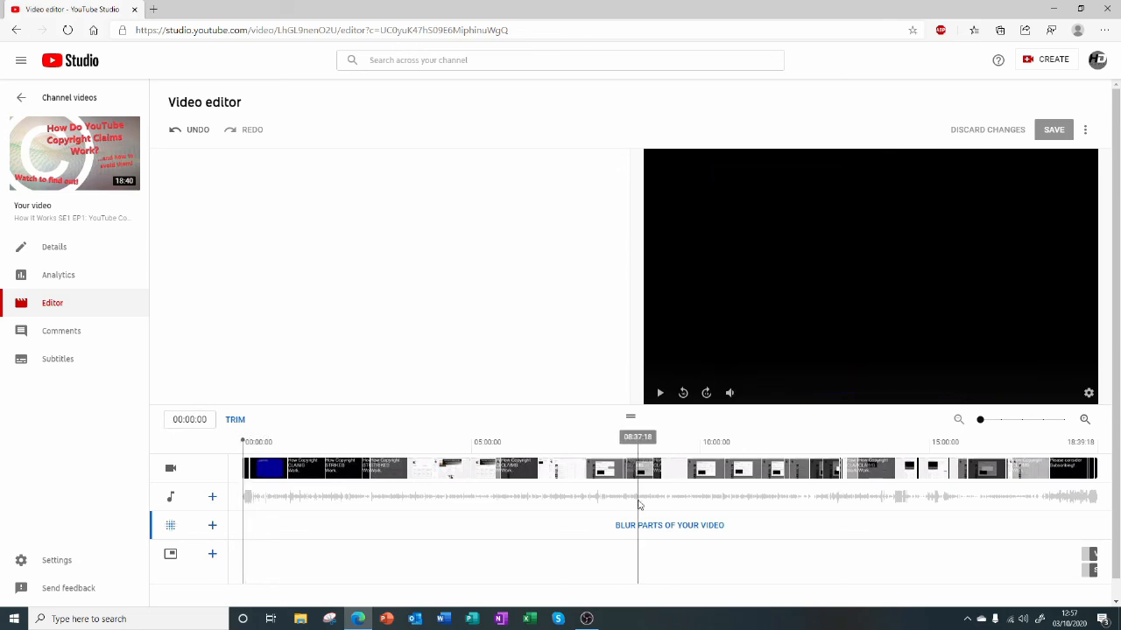